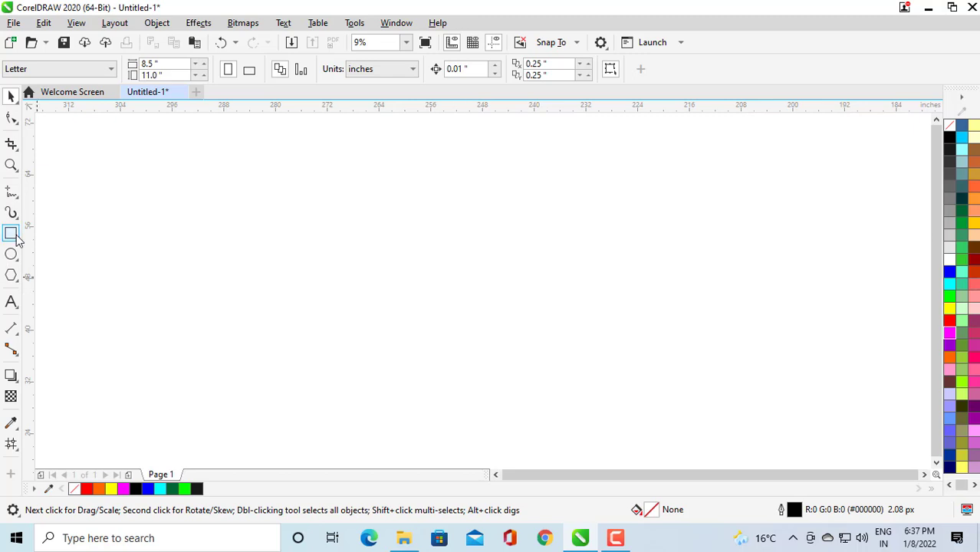
Draw a rectangle about 13.7 by 17.8 inches on the page.
click(17, 240)
drag(315, 220, 404, 336)
click(12, 96)
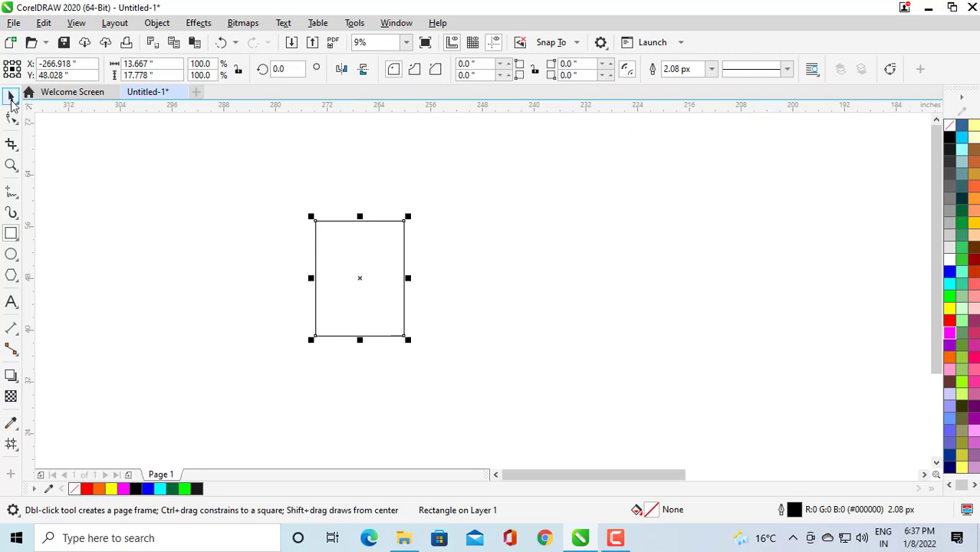
Move the rectangle slightly up and right, then switch it into rotate/skew mode.
drag(360, 277, 378, 257)
click(433, 298)
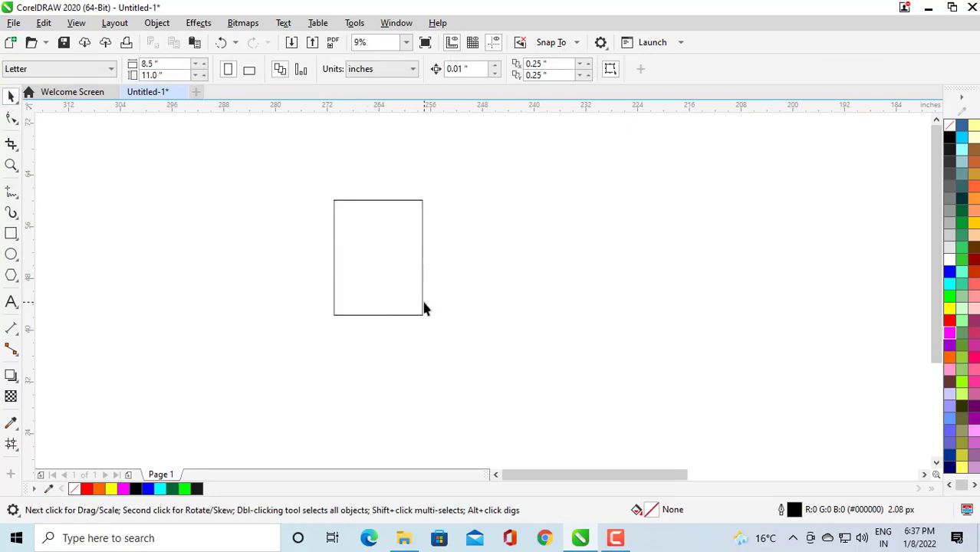
click(407, 285)
click(407, 291)
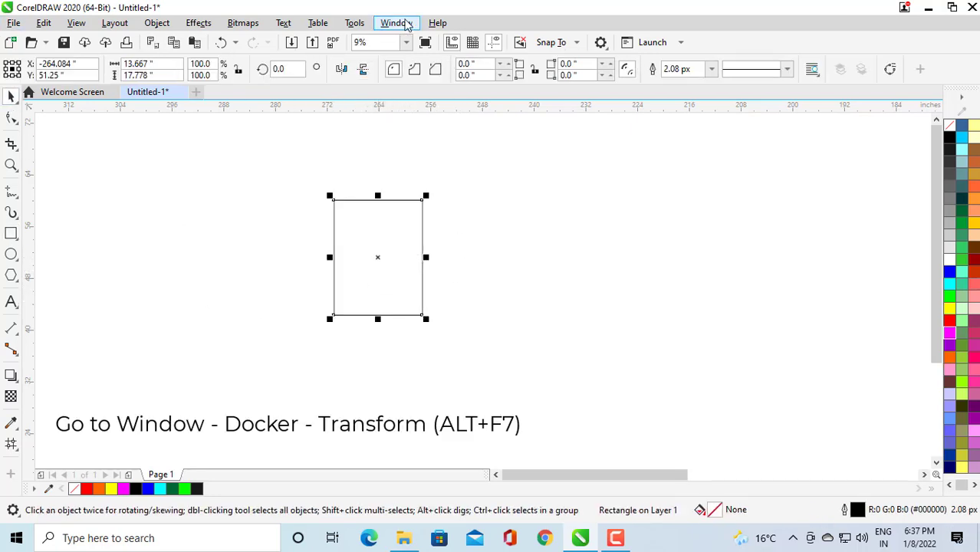
Skew the rectangle vertically by -25 degrees using the Transform docker.
click(398, 25)
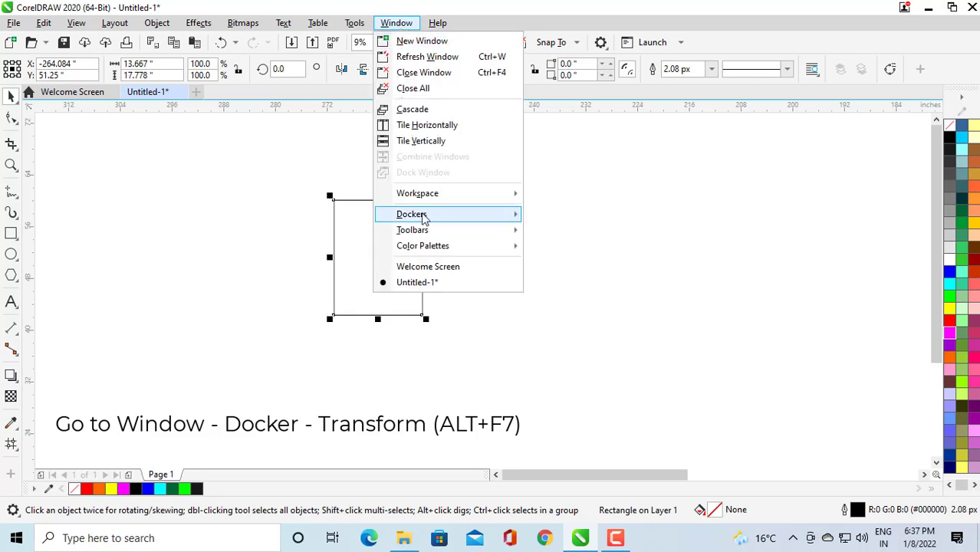
mouse_move(467, 220)
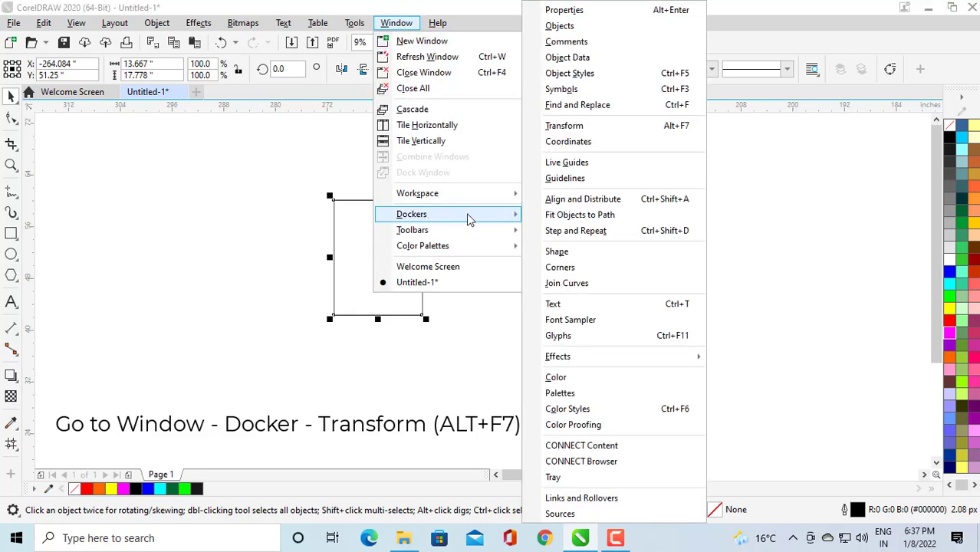
click(671, 132)
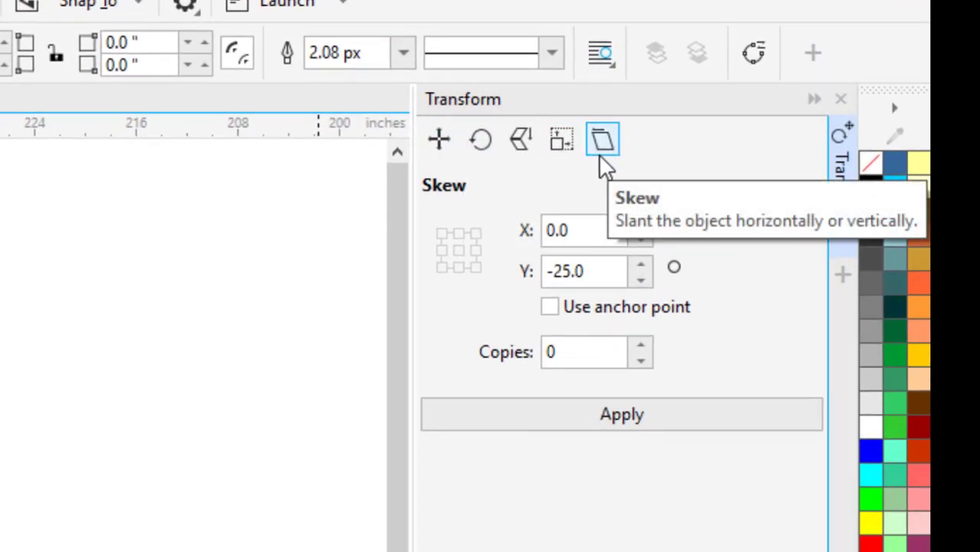
drag(592, 269, 506, 271)
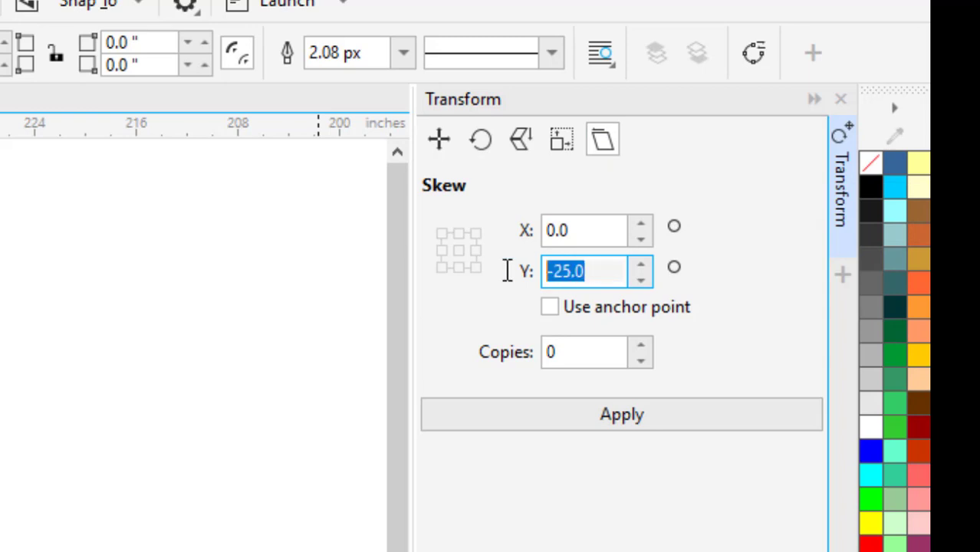
text(-25)
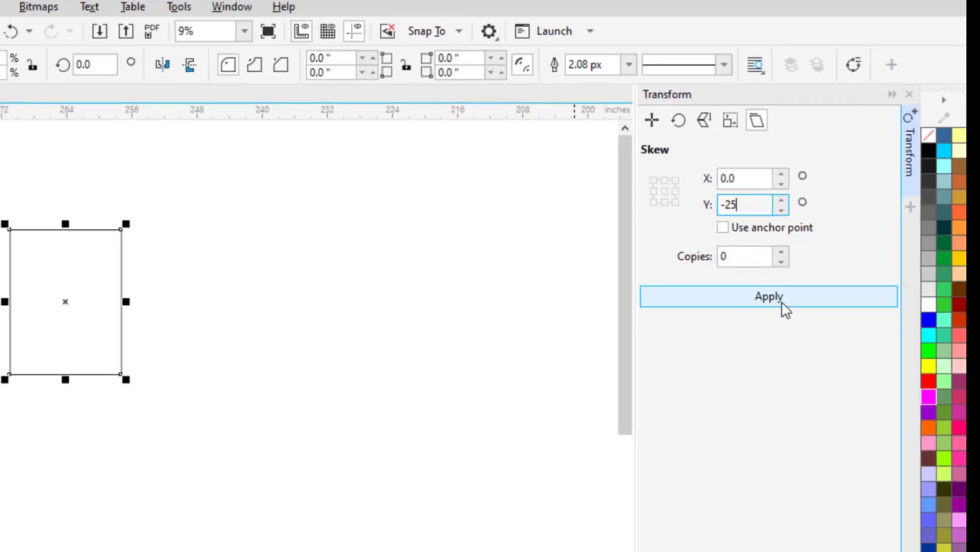
click(644, 421)
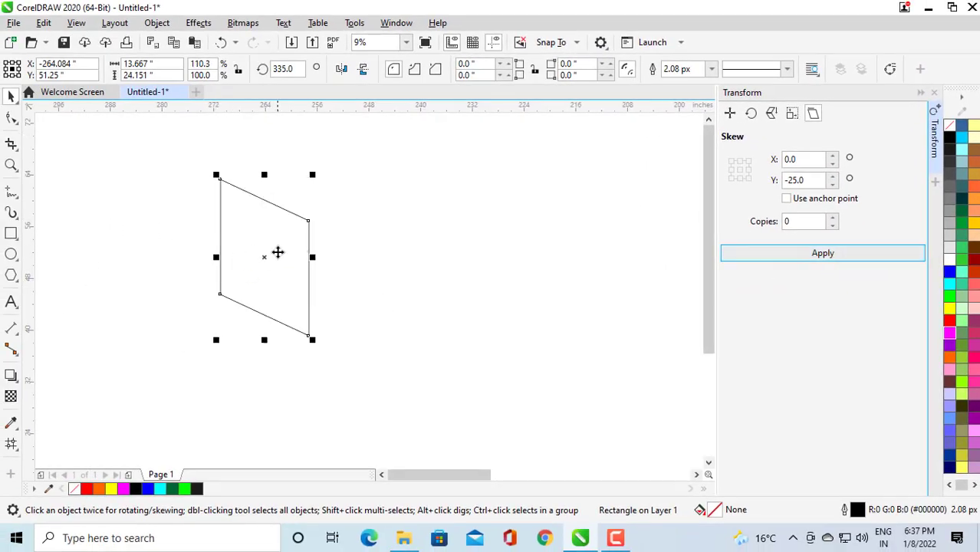
Create a horizontally mirrored copy of the skewed shape attached to its right edge.
click(933, 92)
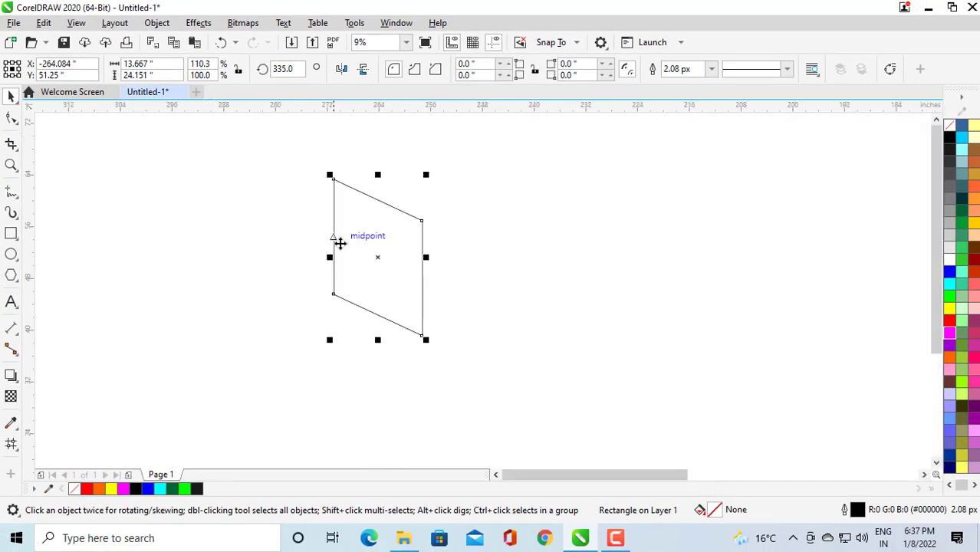
drag(329, 258, 453, 251)
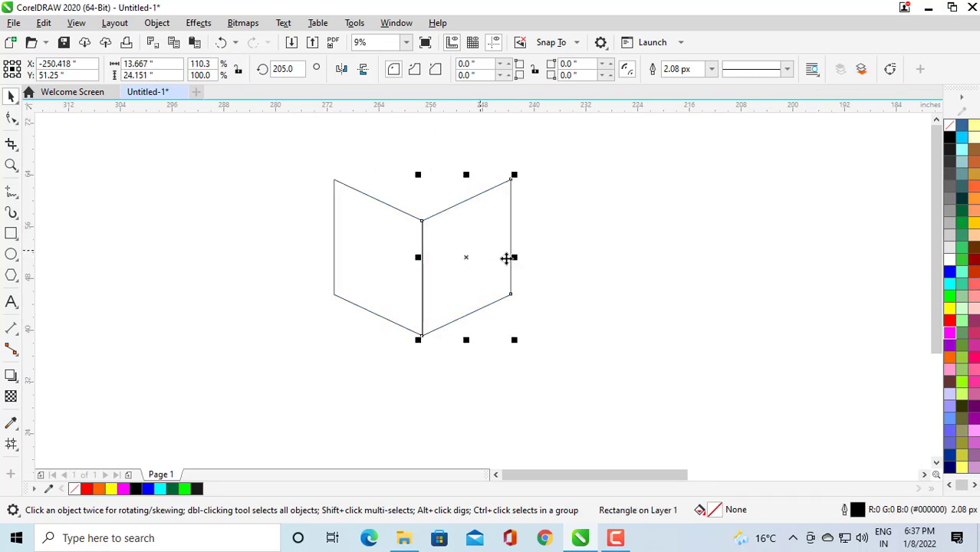
click(477, 247)
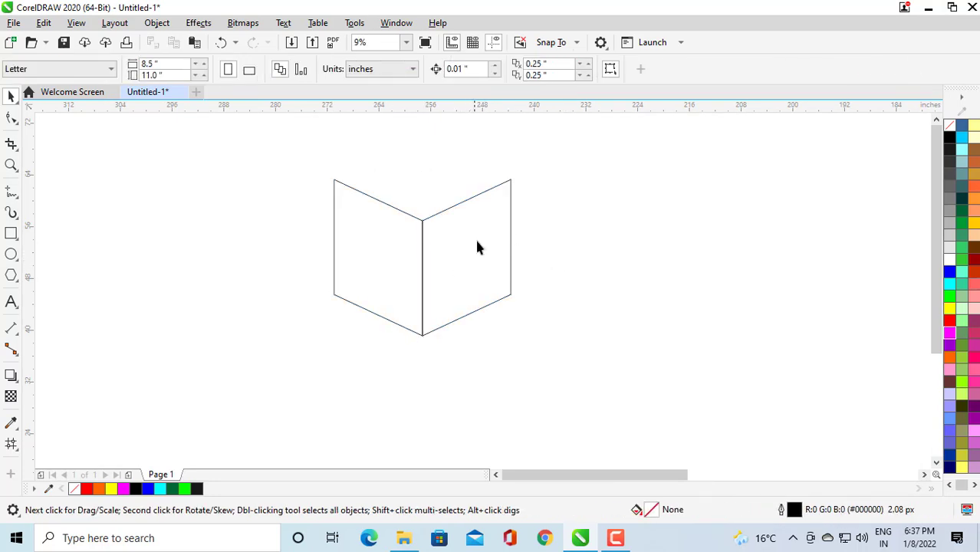
Fill the left skewed face with solid red.
click(439, 257)
click(384, 252)
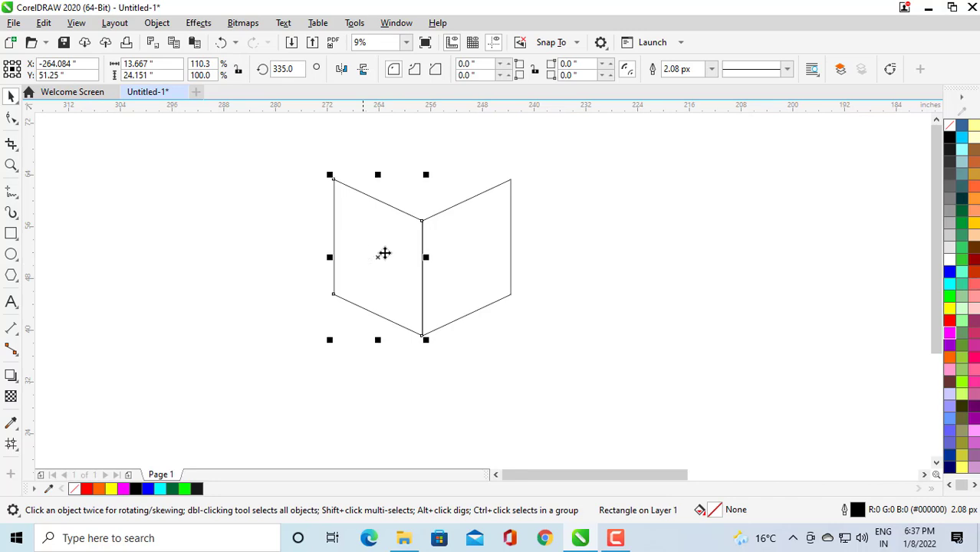
click(949, 321)
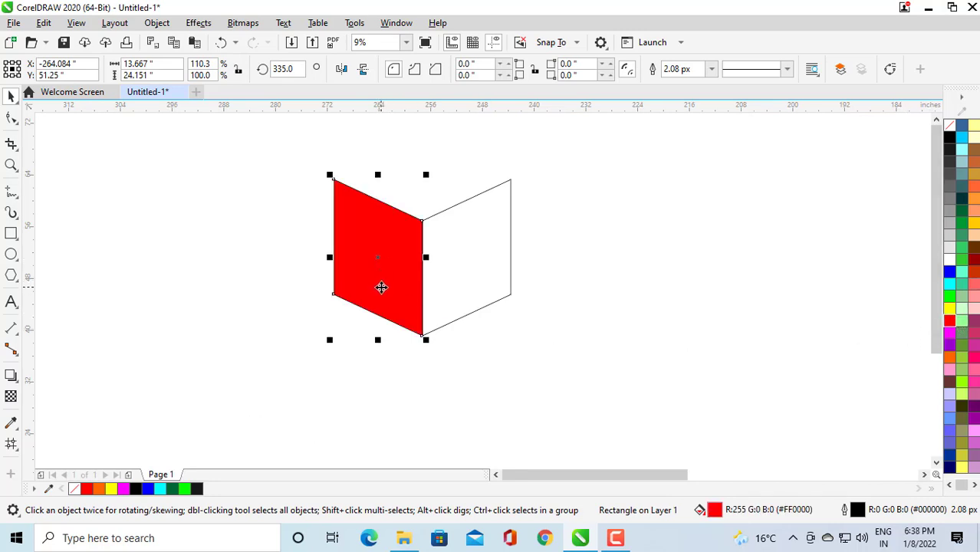
Give the left face a fountain fill running from red to dark red #570E0E.
key(F11)
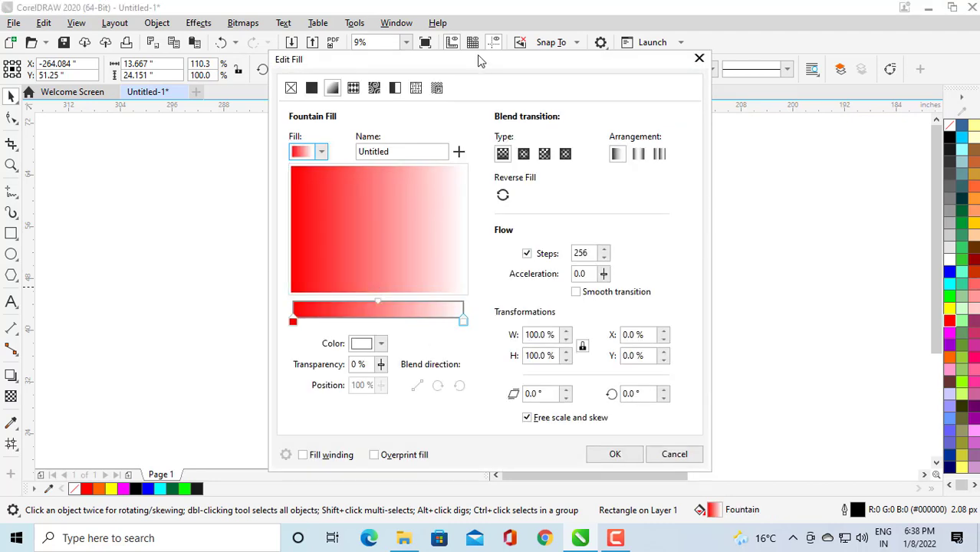
drag(478, 55, 663, 58)
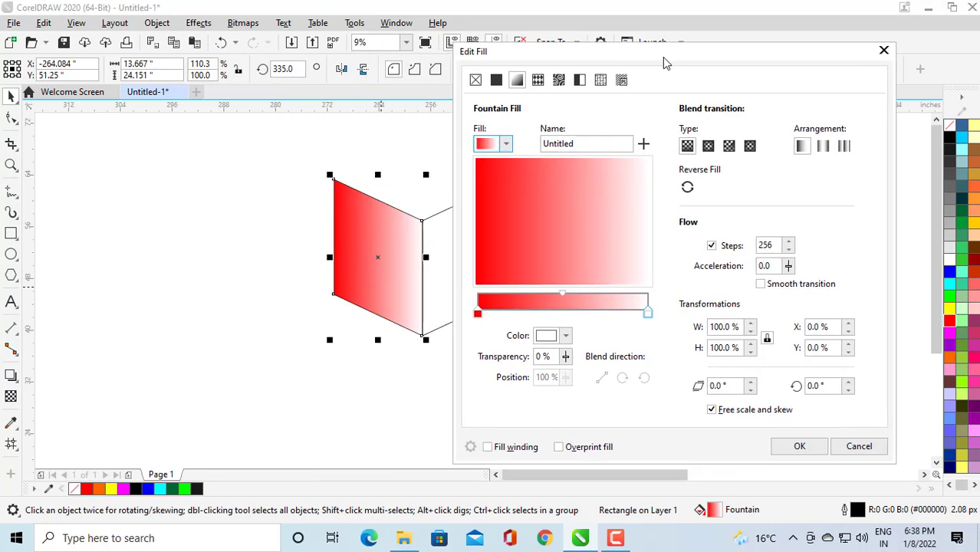
click(649, 315)
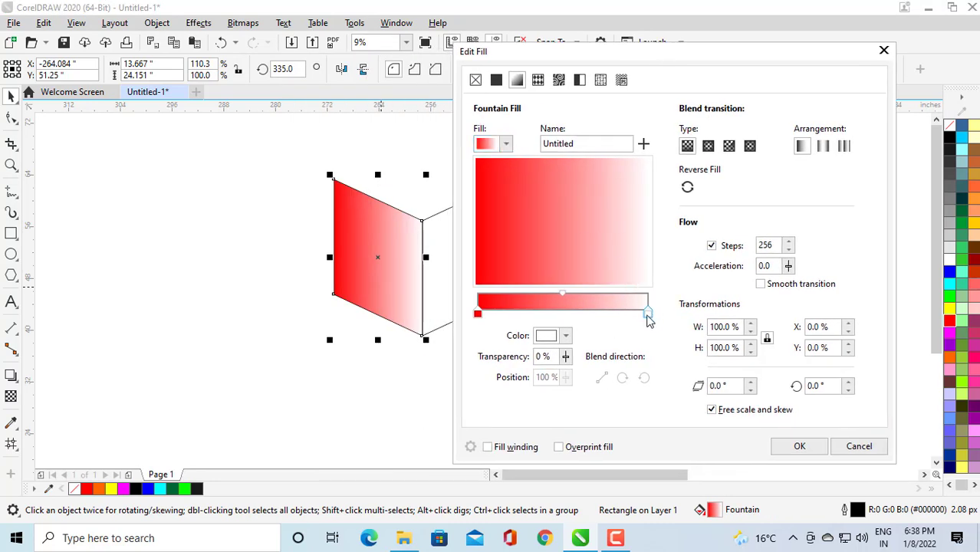
click(548, 338)
click(630, 212)
drag(629, 216, 623, 223)
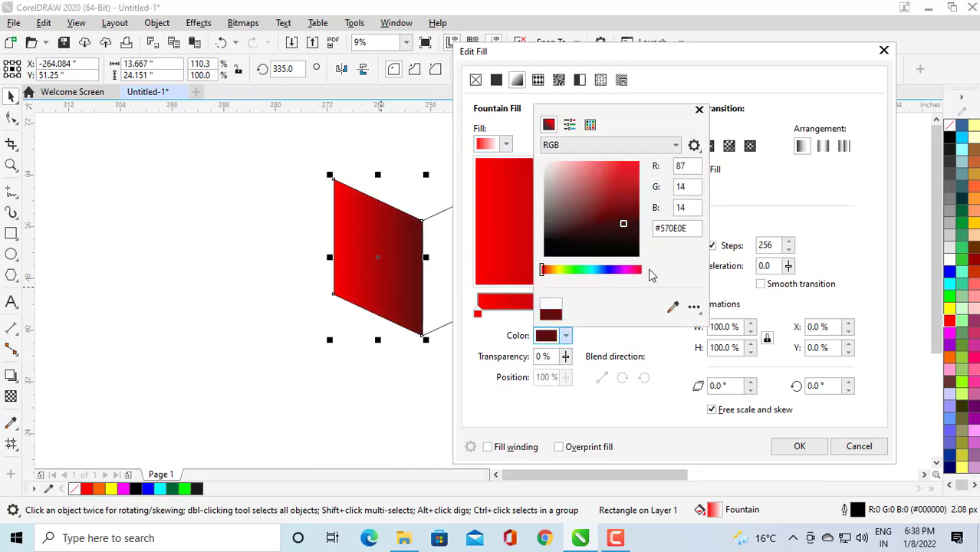
click(799, 446)
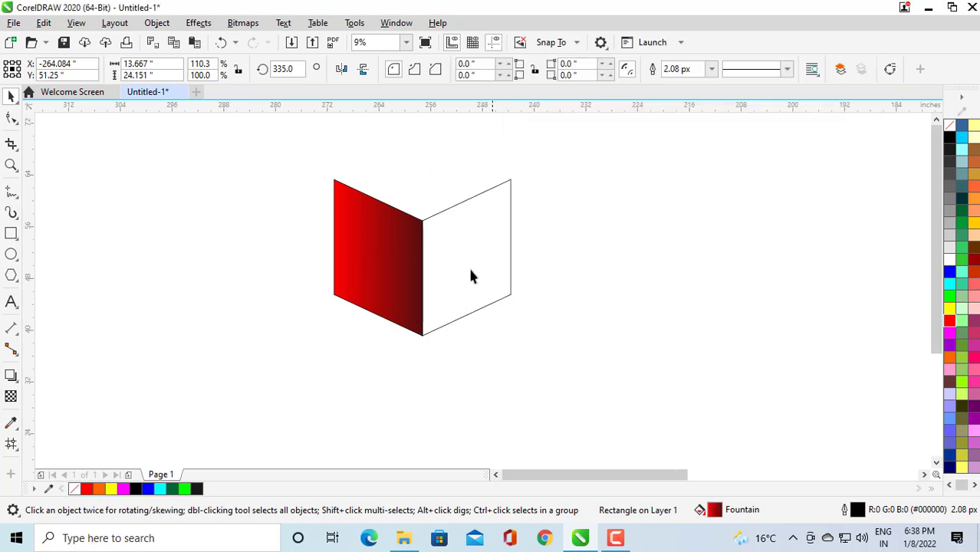
Apply a mesh fill to the left face and colour its centre node yellow.
click(389, 239)
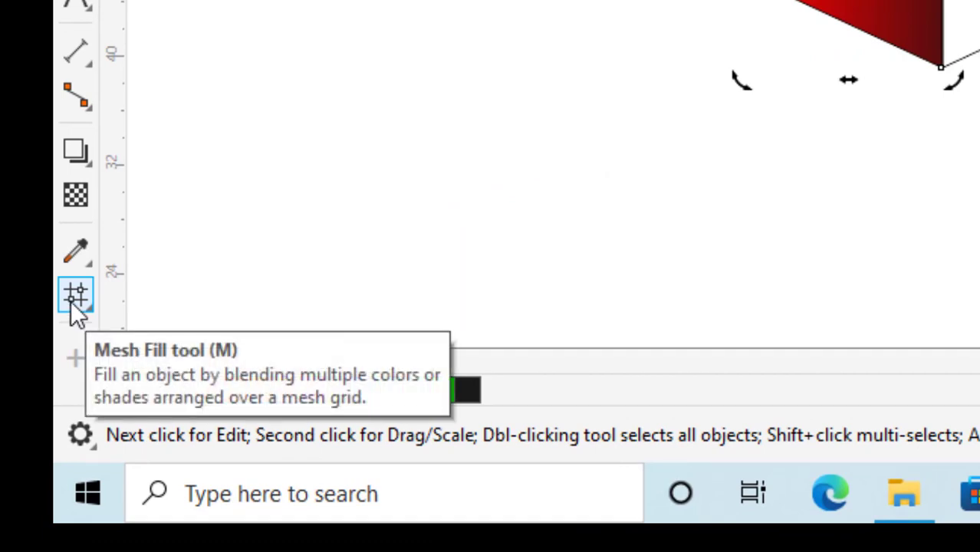
click(74, 302)
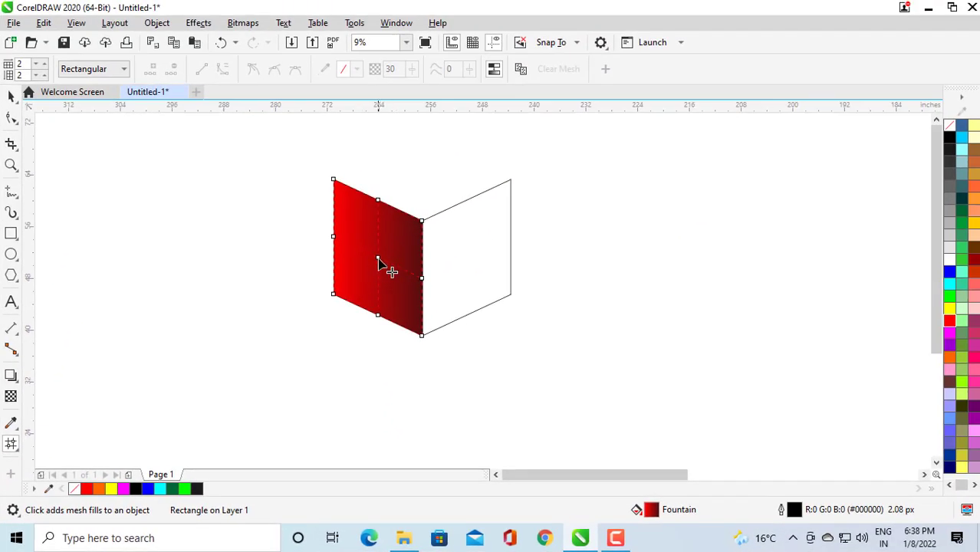
click(379, 260)
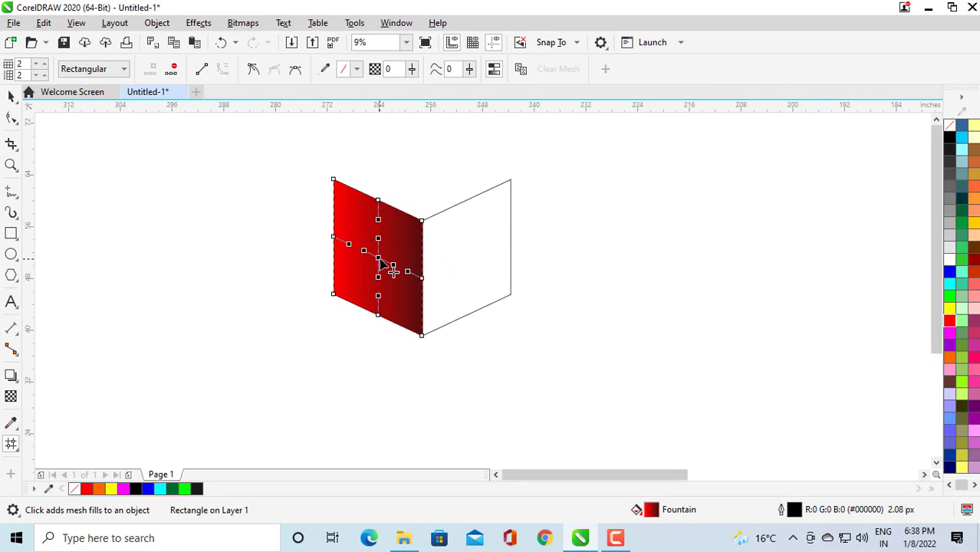
click(949, 308)
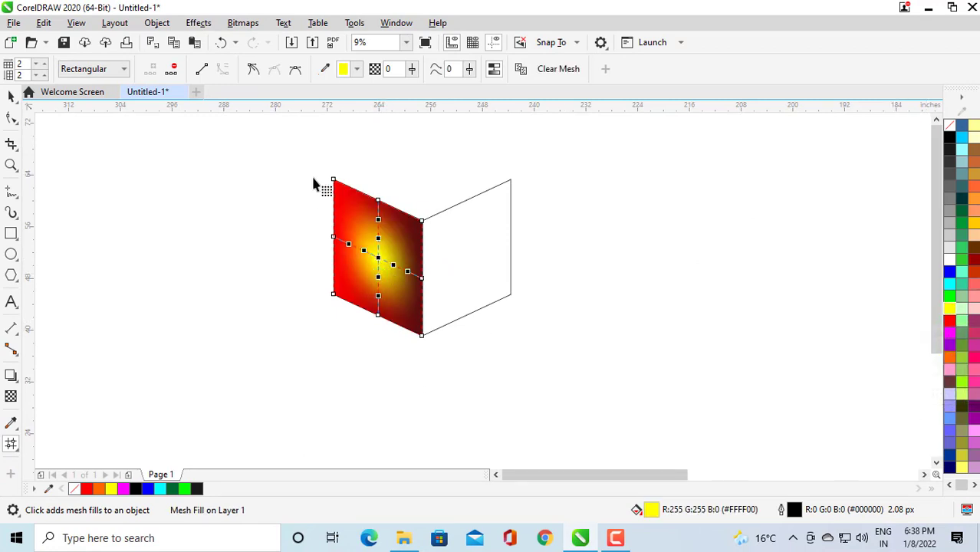
Select all mesh nodes on the left face and set their transparency to 30.
drag(301, 151, 456, 382)
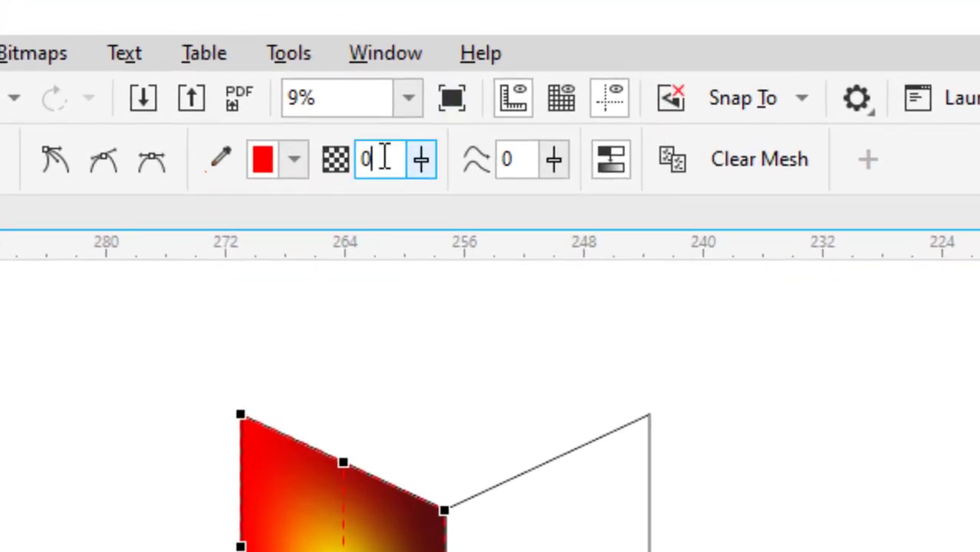
double_click(379, 159)
text(30)
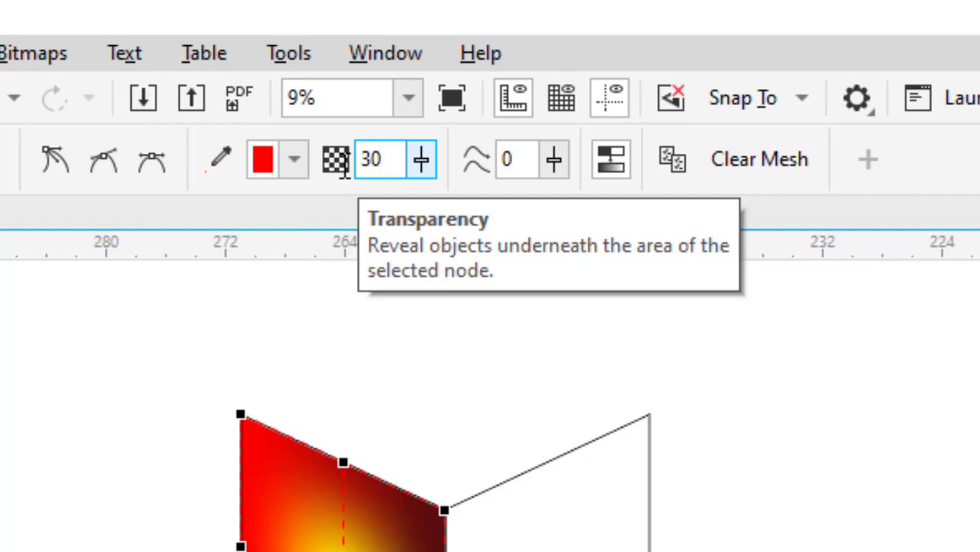
key(Return)
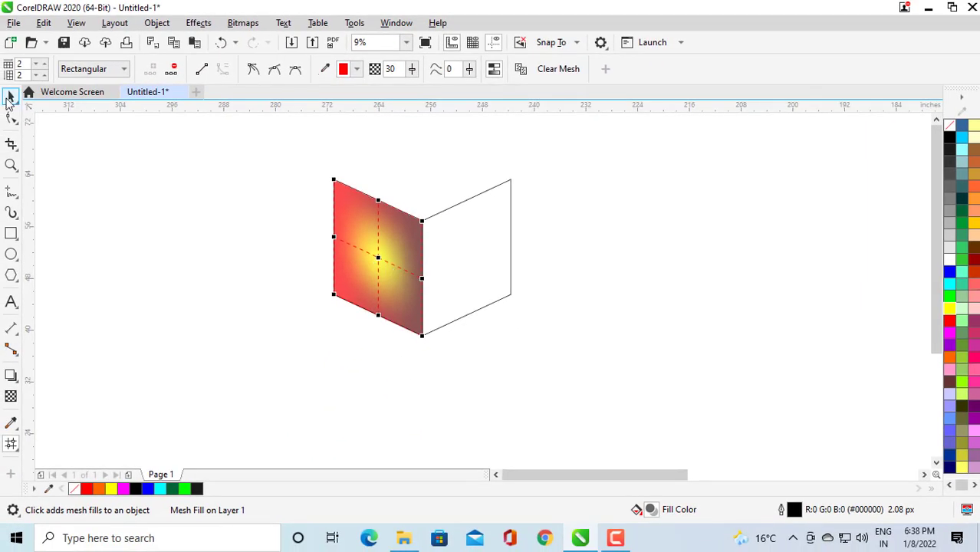
Fill the right skewed face with solid yellow.
click(11, 95)
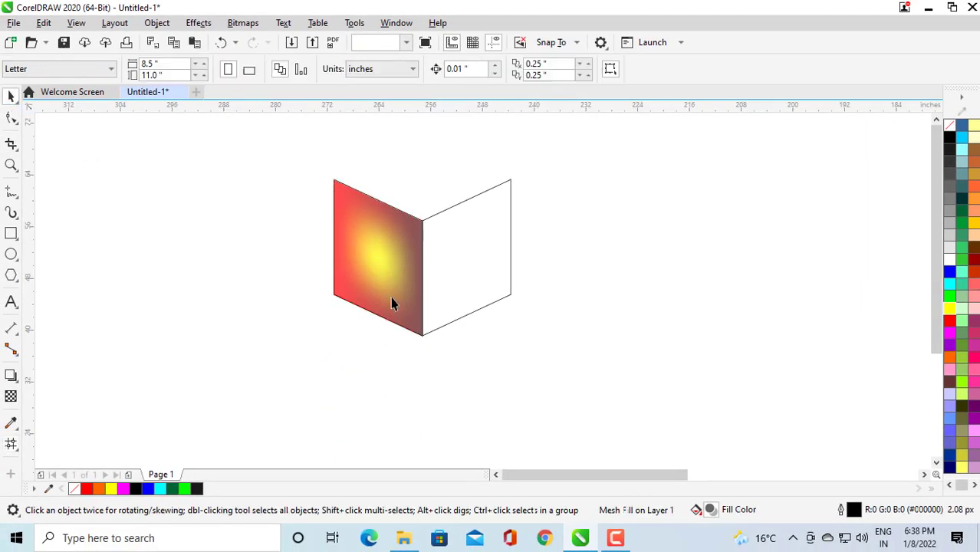
click(466, 255)
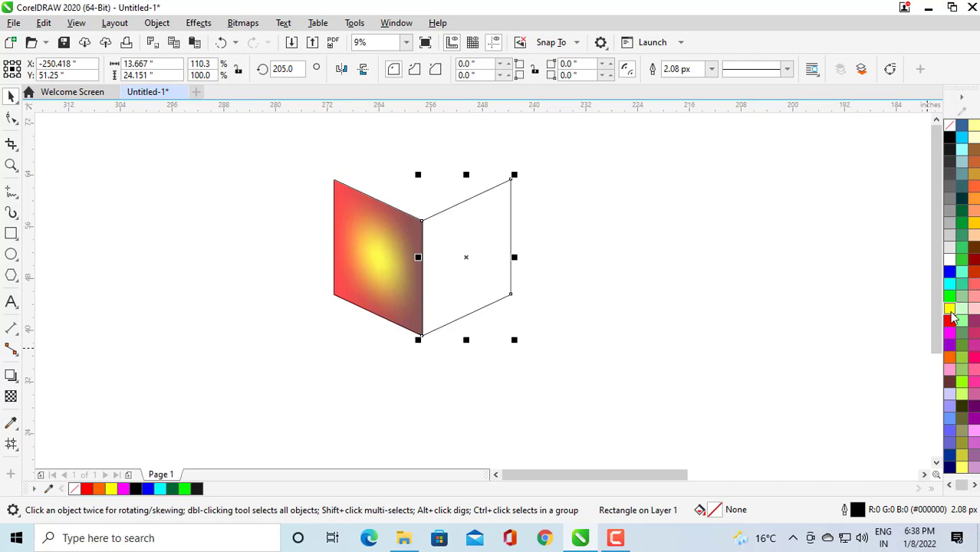
drag(949, 307, 512, 255)
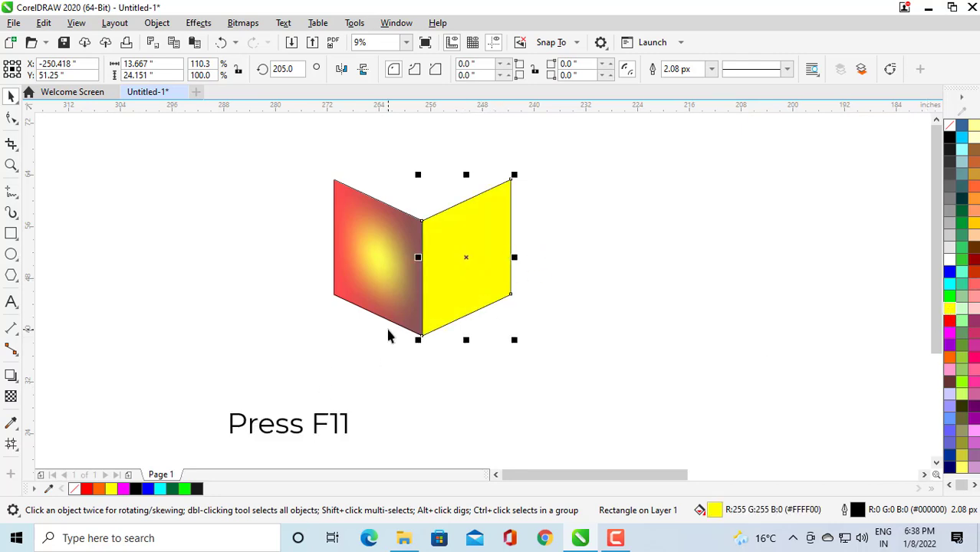
Give the right face a fountain fill running from yellow to olive #646E15.
key(F11)
drag(452, 72, 732, 67)
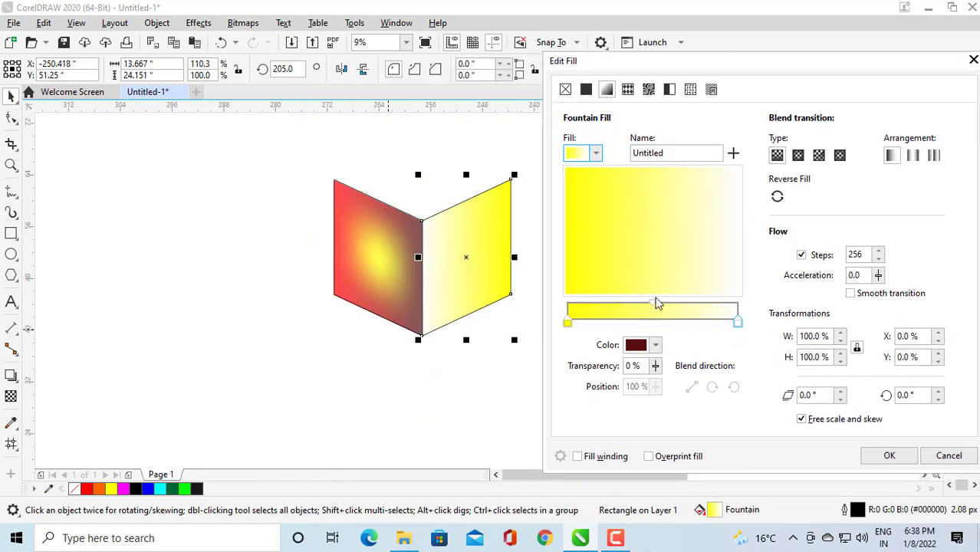
click(738, 324)
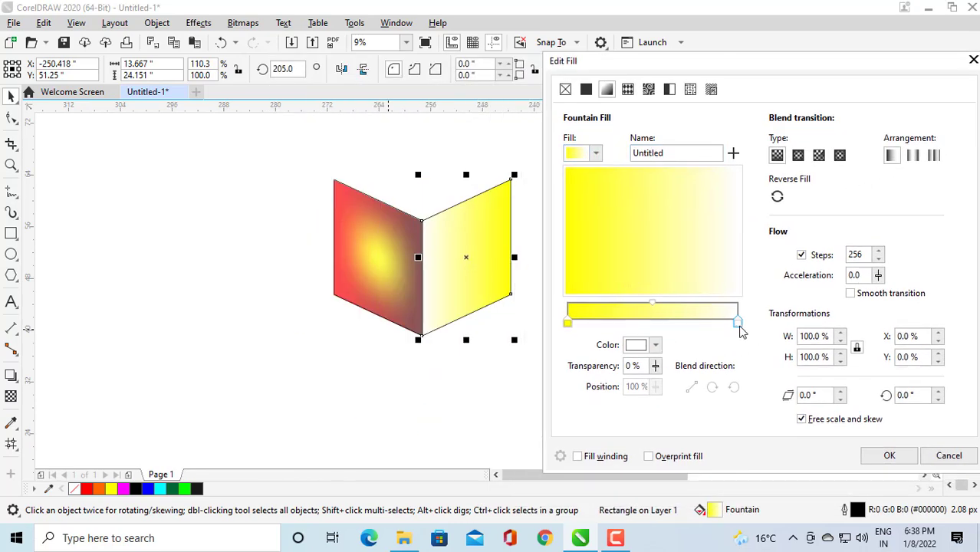
click(642, 346)
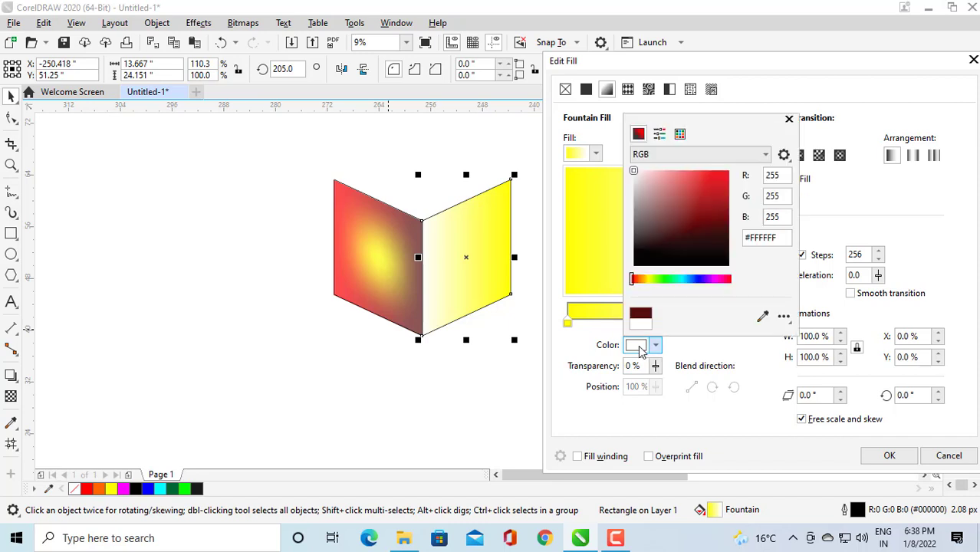
click(650, 278)
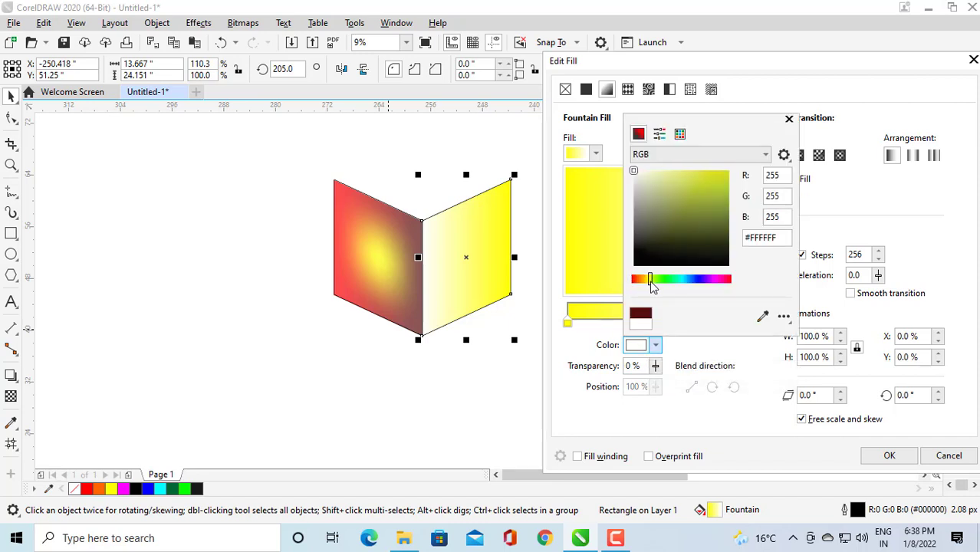
click(727, 172)
click(714, 216)
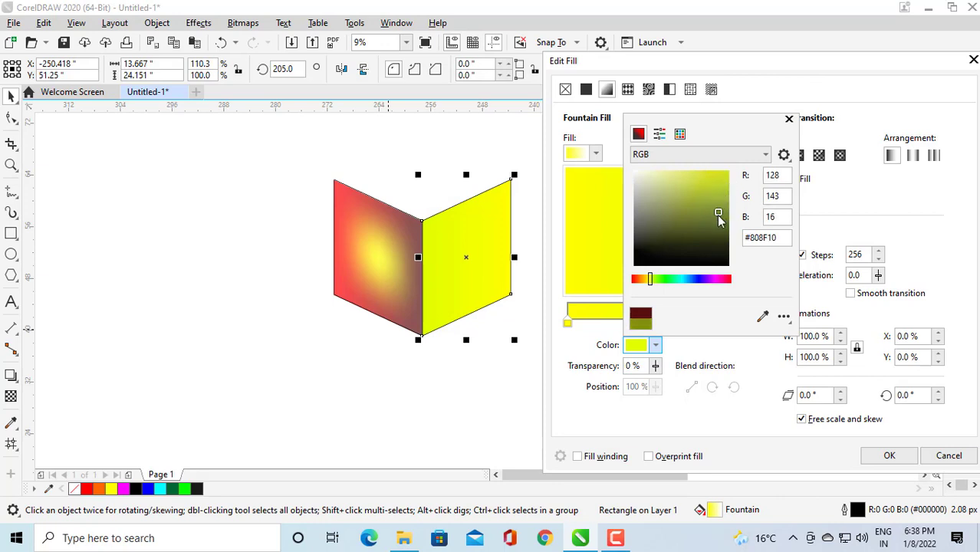
drag(715, 216, 710, 227)
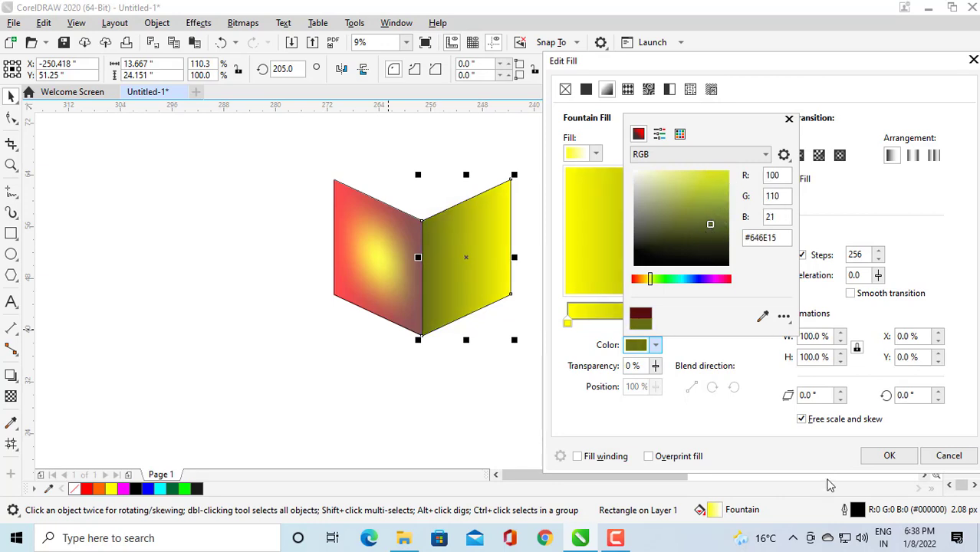
click(882, 459)
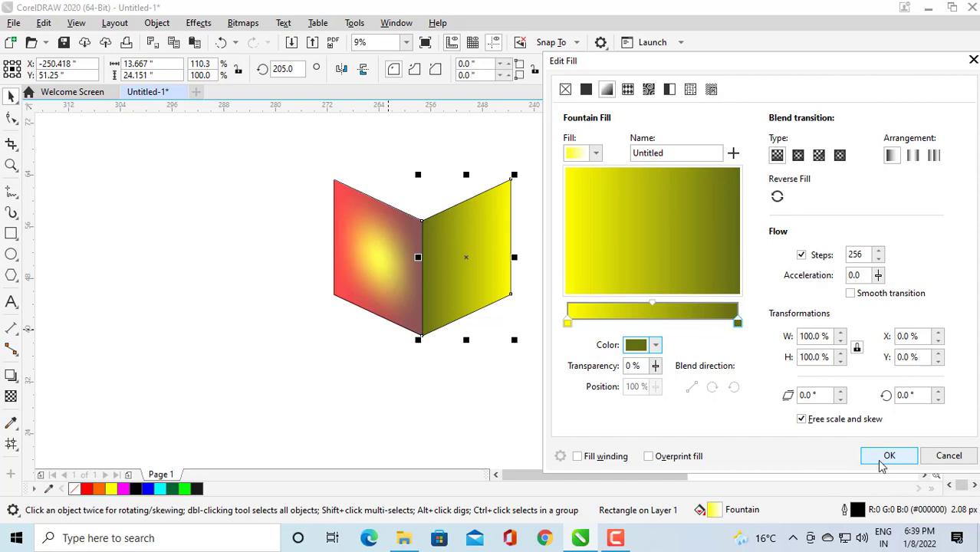
click(888, 455)
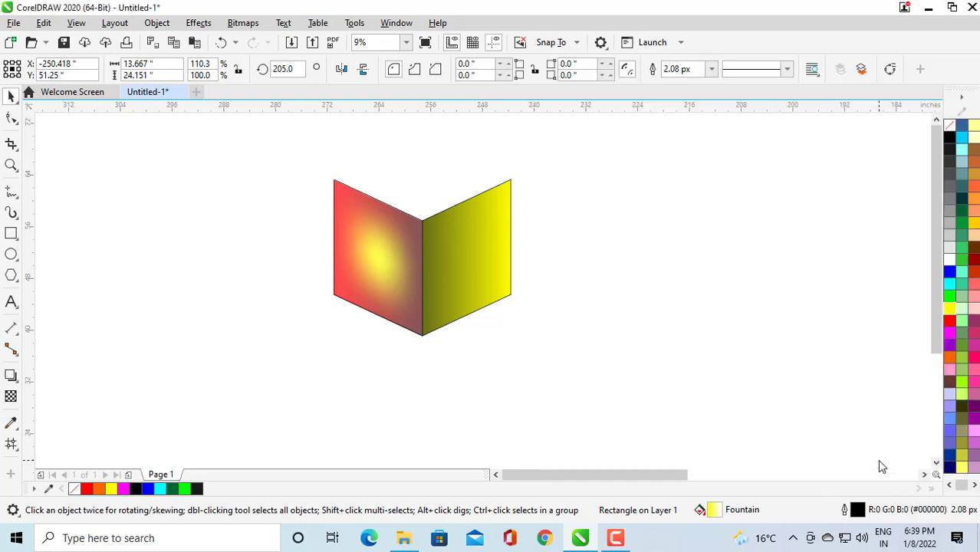
Apply a mesh fill to the right face and colour its centre node yellow.
click(483, 278)
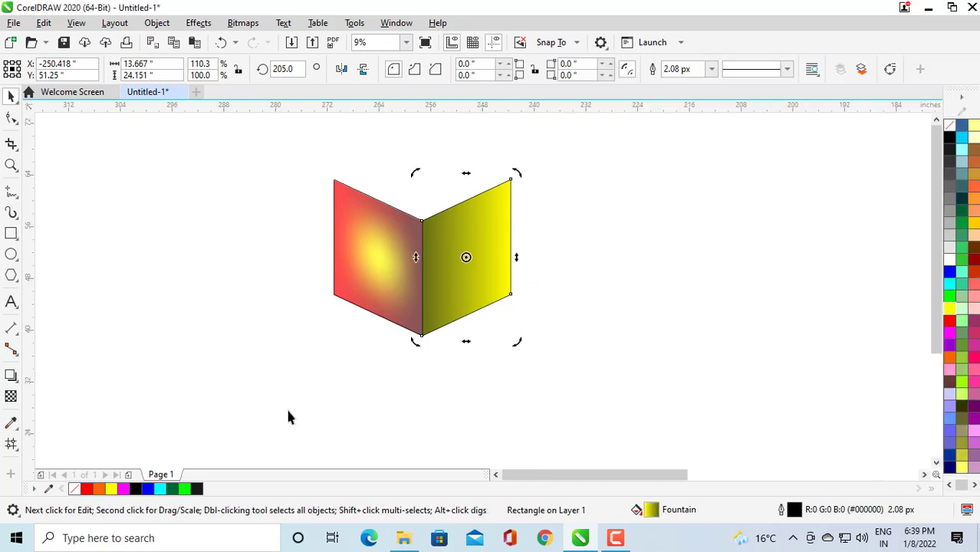
click(10, 444)
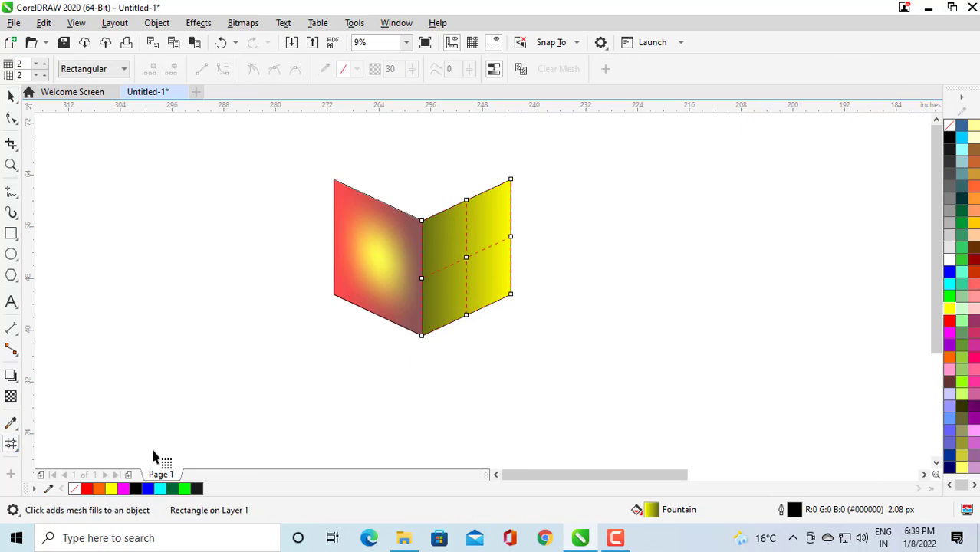
click(466, 259)
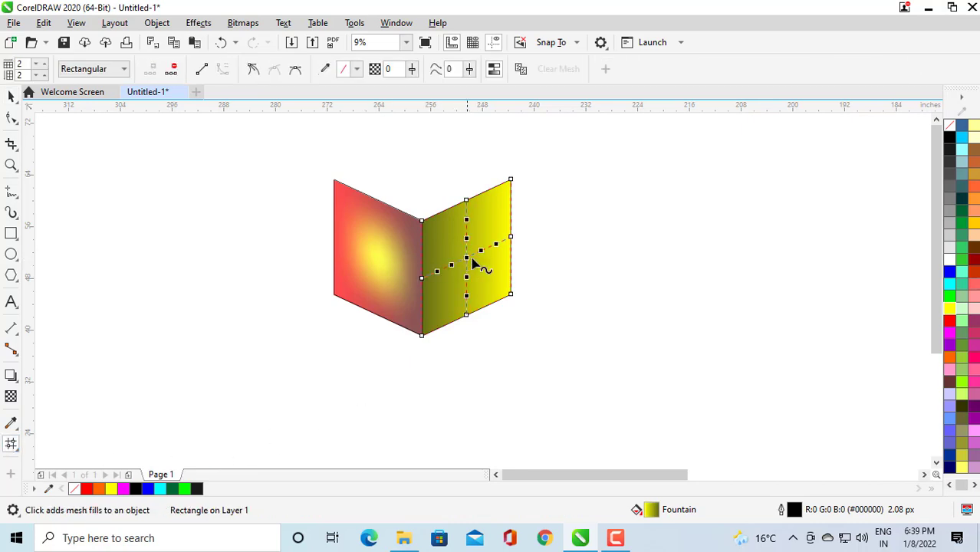
click(951, 308)
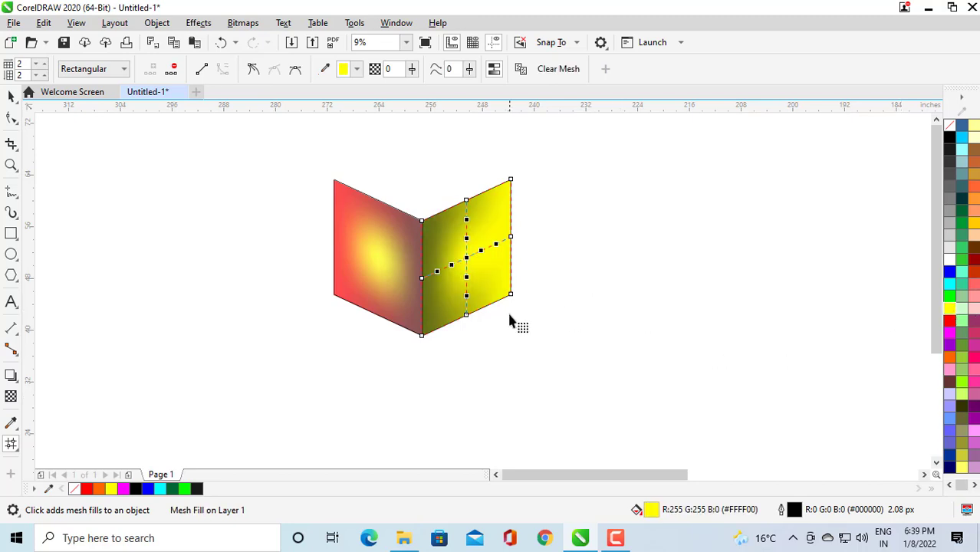
Select all mesh nodes on the right face and set their transparency to 30.
drag(550, 153, 403, 366)
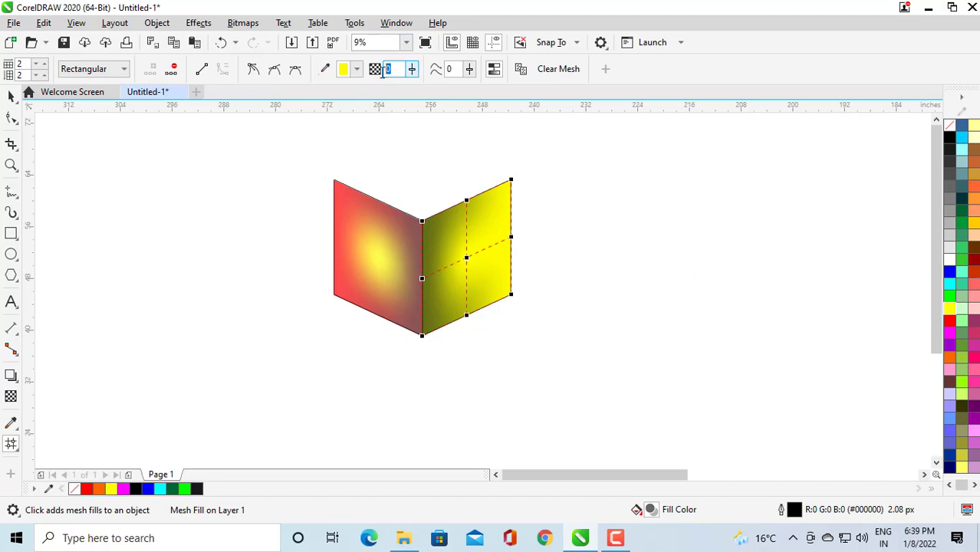
text(30)
key(Return)
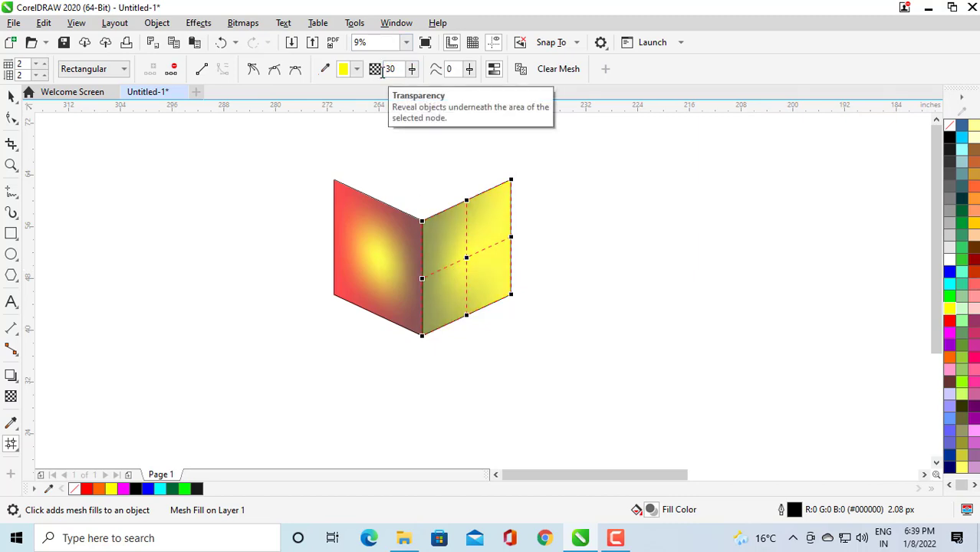
Select both faces together and remove their outlines.
click(11, 95)
click(335, 397)
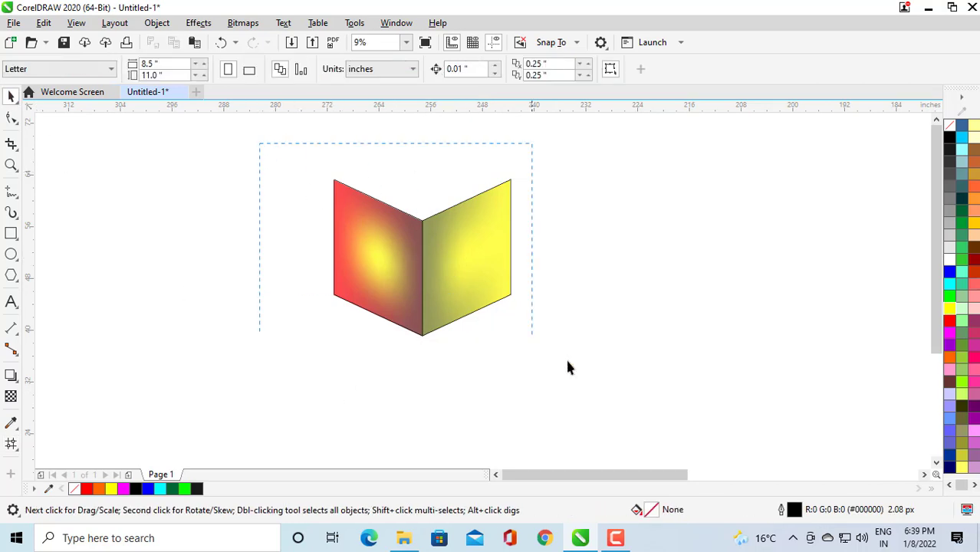
drag(567, 368, 310, 157)
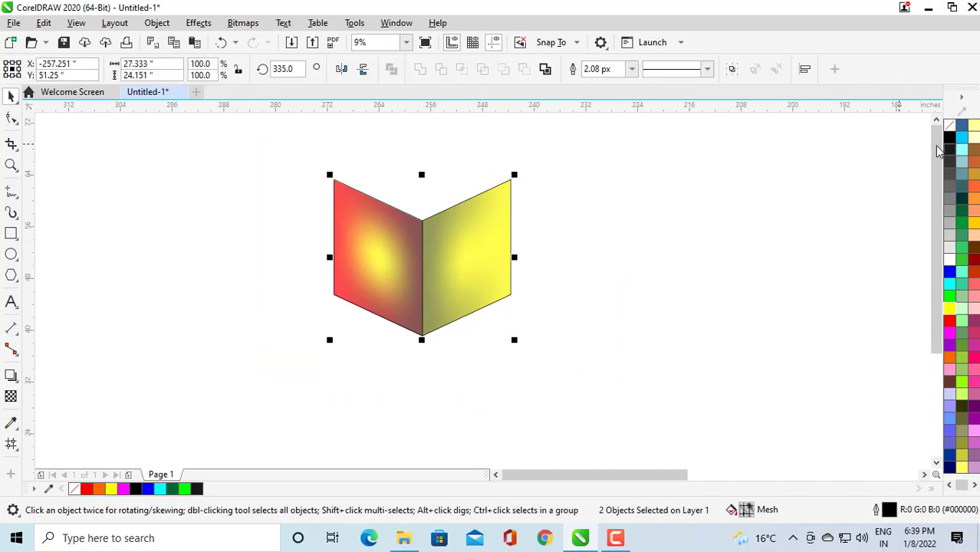
right_click(949, 125)
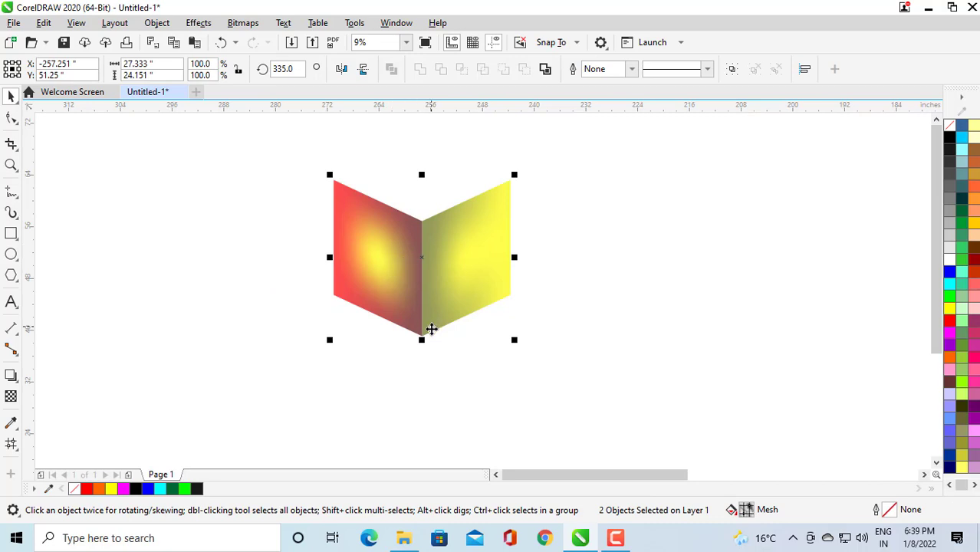
Create a vertically mirrored copy of the two faces above the original.
drag(417, 259, 420, 342)
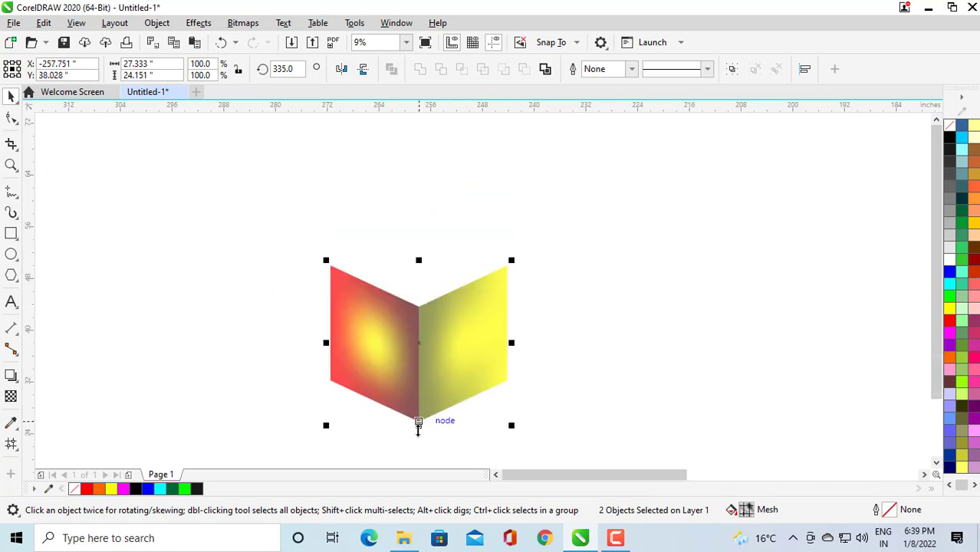
drag(418, 423, 437, 214)
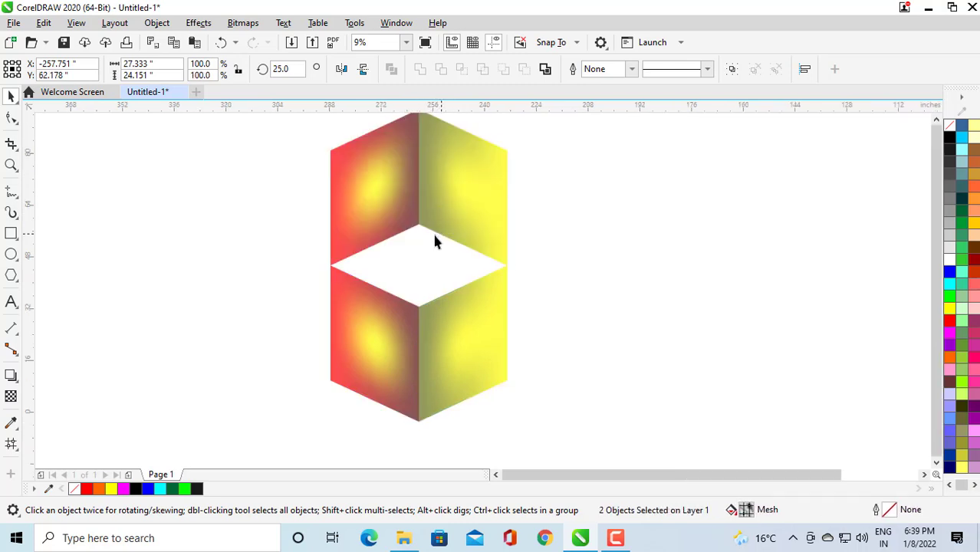
scroll(444, 197, down, 2)
scroll(431, 188, up, 2)
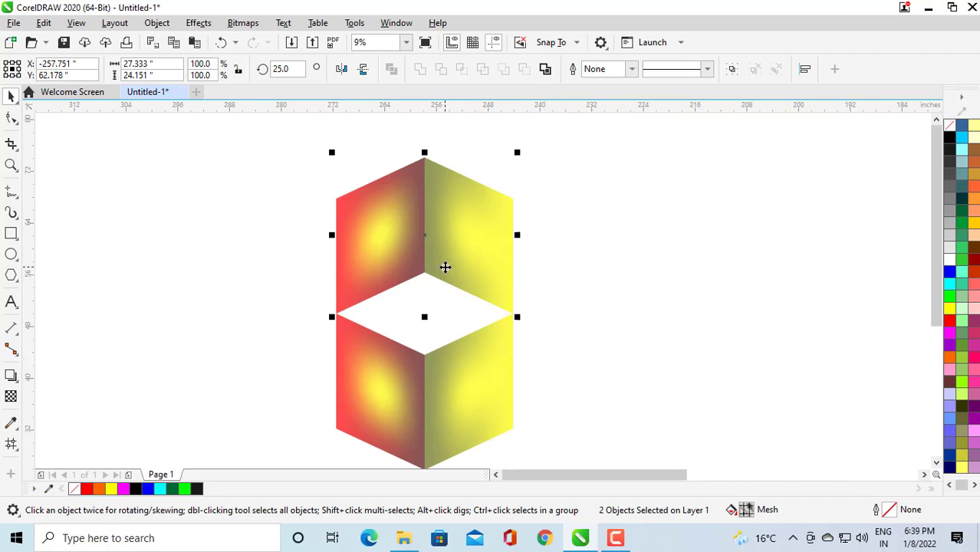
scroll(444, 266, down, 2)
scroll(391, 303, up, 2)
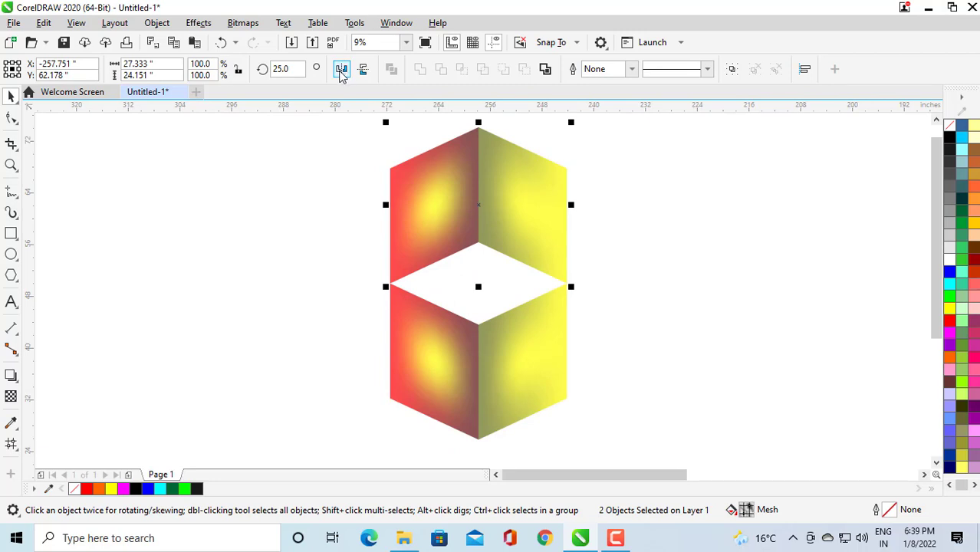
Mirror the copy horizontally and move it down so the two pieces form a cube.
click(339, 69)
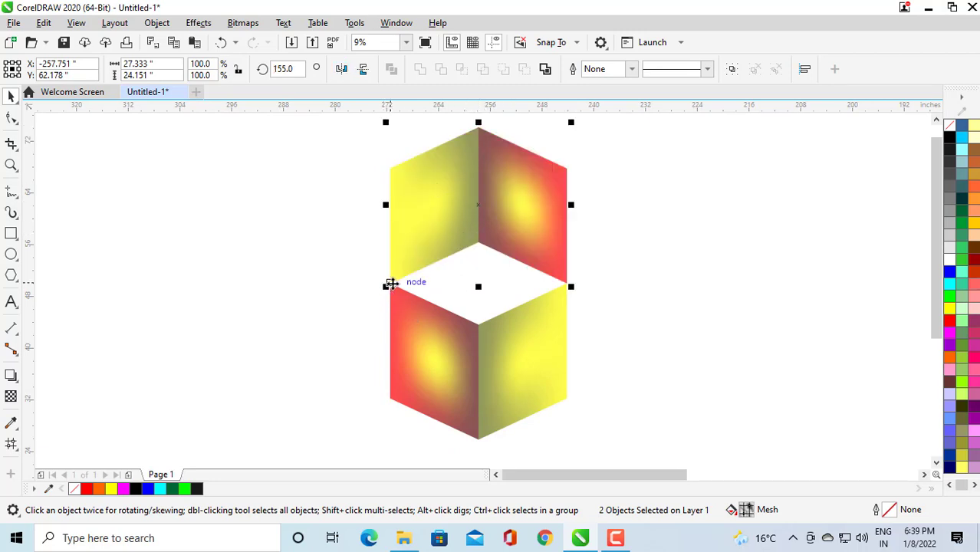
drag(391, 284, 393, 405)
scroll(446, 287, down, 1)
scroll(472, 352, up, 1)
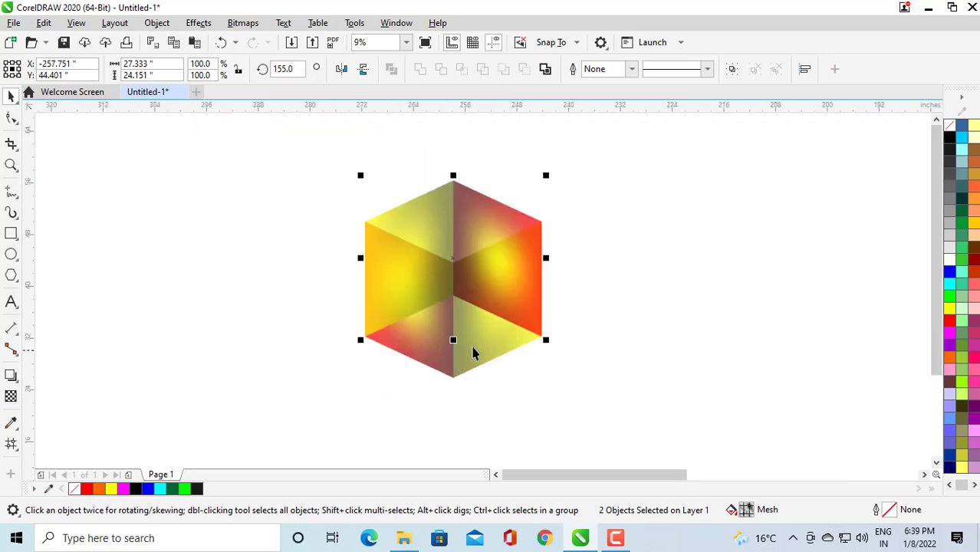
Send the copy behind the original and move the cube to the left of the page.
key(shift+Page_Down)
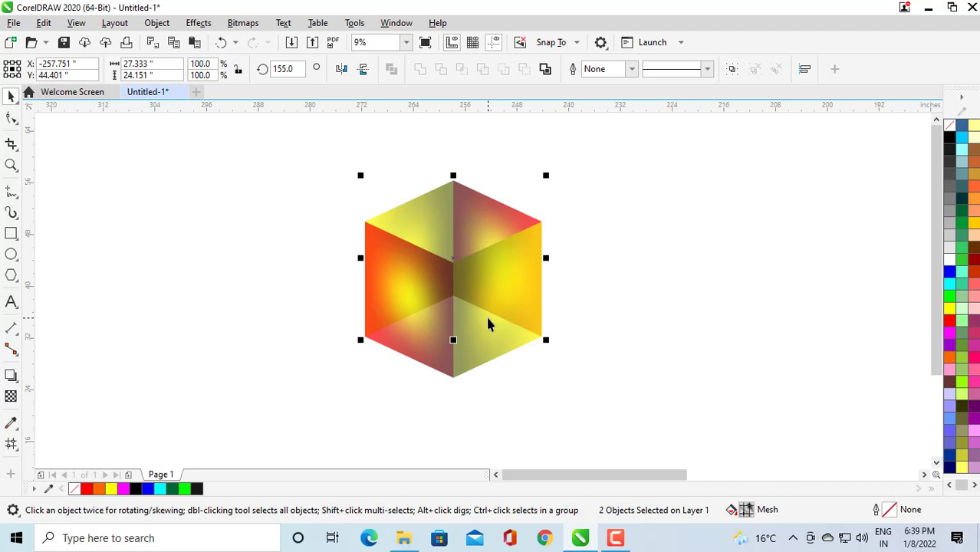
click(680, 310)
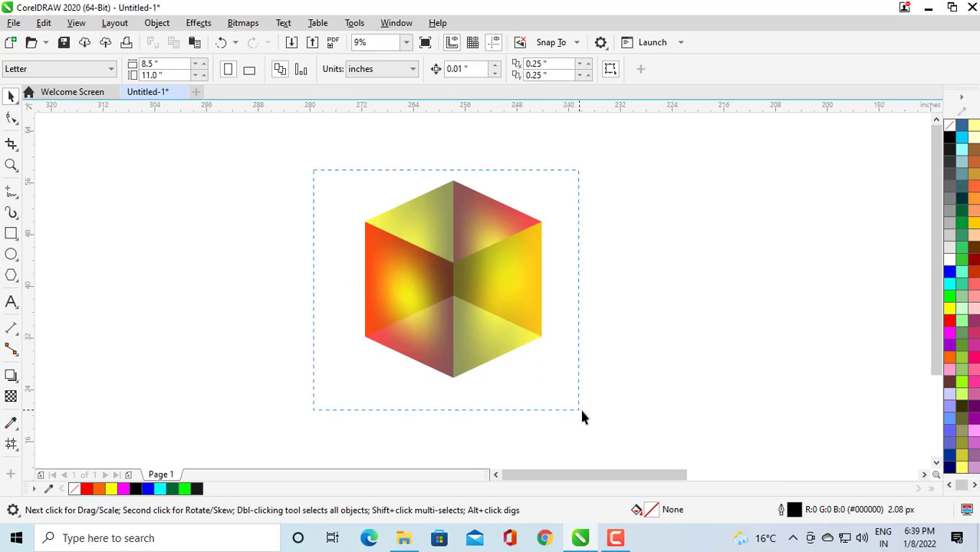
drag(581, 416, 581, 416)
drag(455, 276, 271, 277)
click(374, 301)
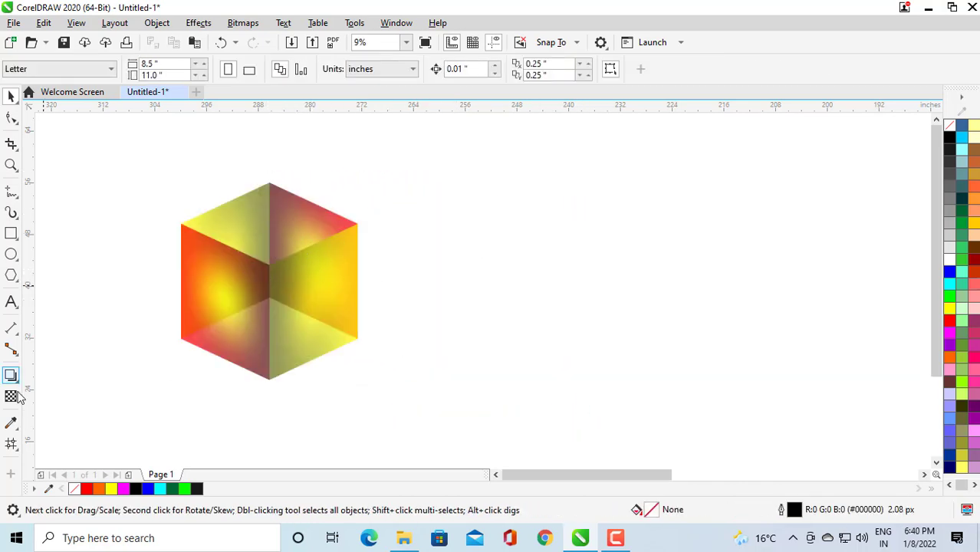
Draw a circle about 14.9 inches across to the right of the cube.
click(11, 255)
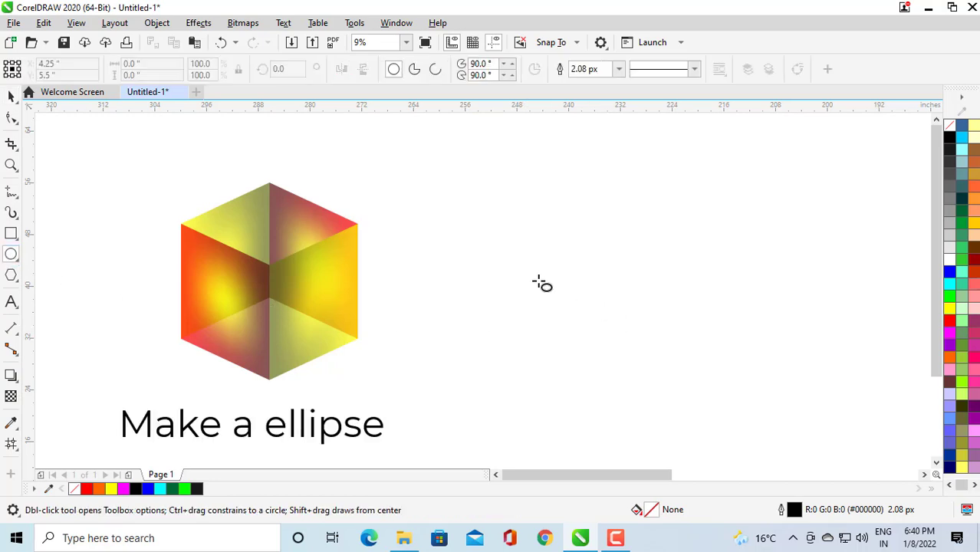
drag(467, 264, 501, 312)
click(10, 96)
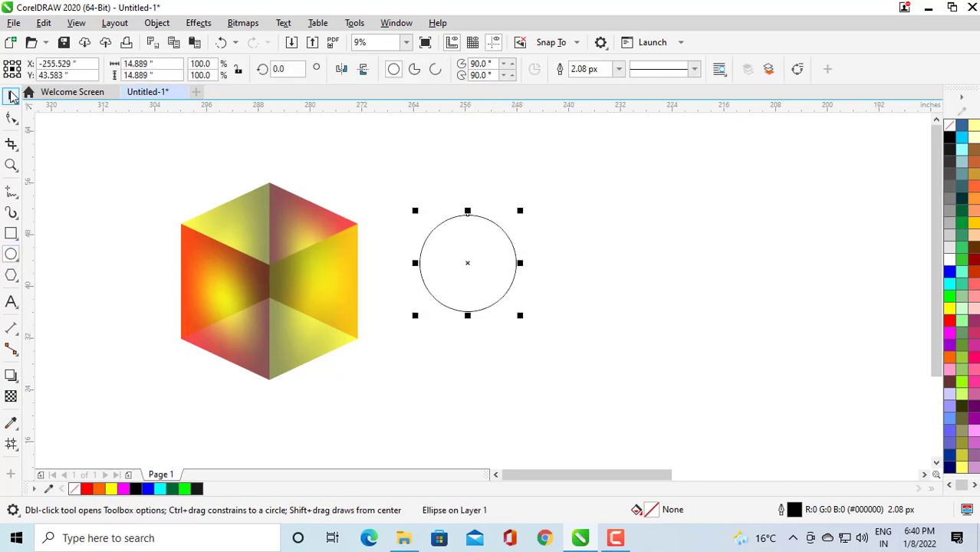
click(483, 271)
drag(483, 270, 512, 291)
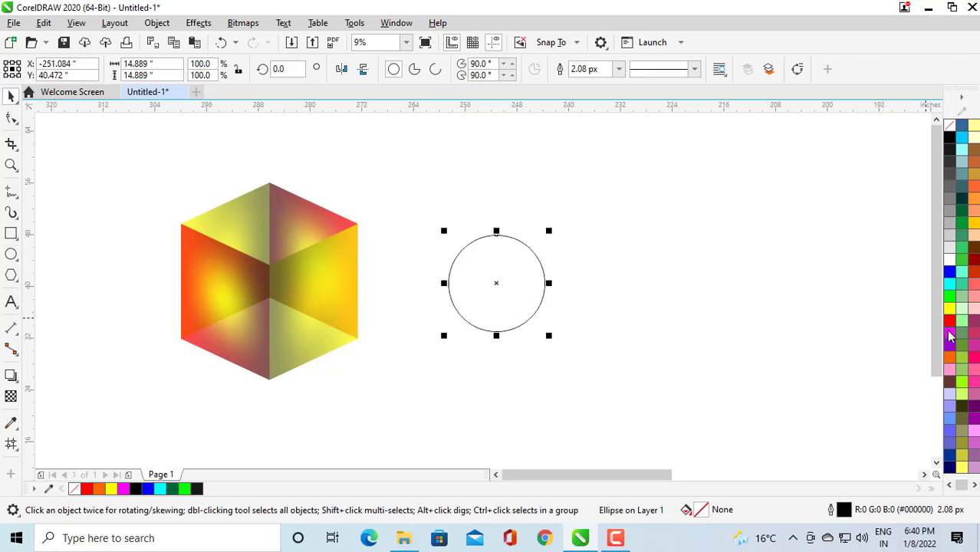
Fill the circle with magenta and remove its outline.
drag(949, 336, 448, 283)
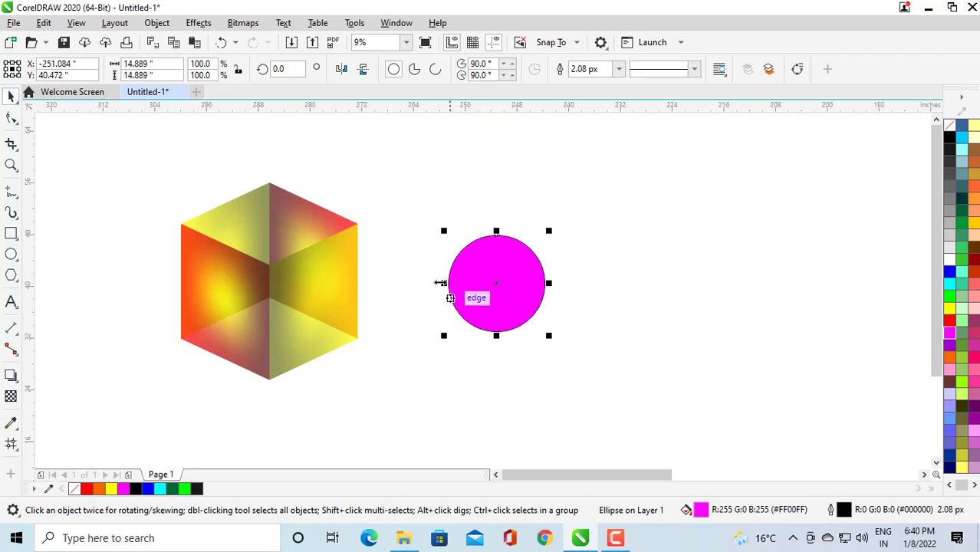
right_click(949, 125)
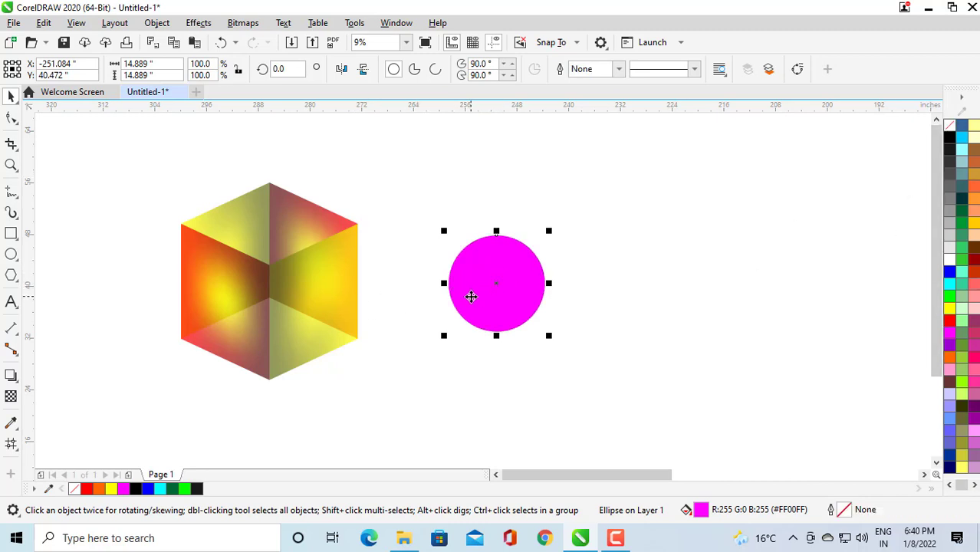
Open a fountain fill for the magenta circle and switch it to the elliptical blend type.
key(F11)
drag(507, 65, 792, 120)
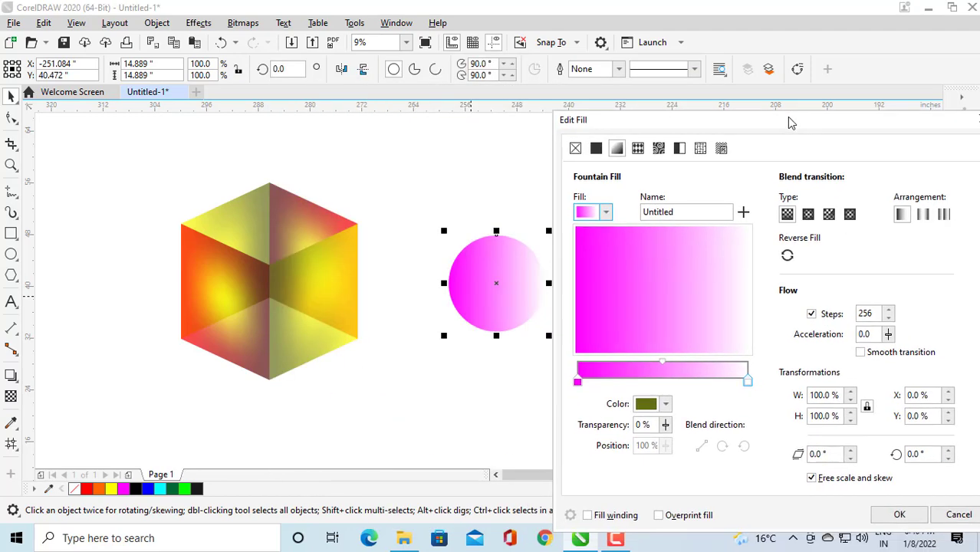
click(751, 378)
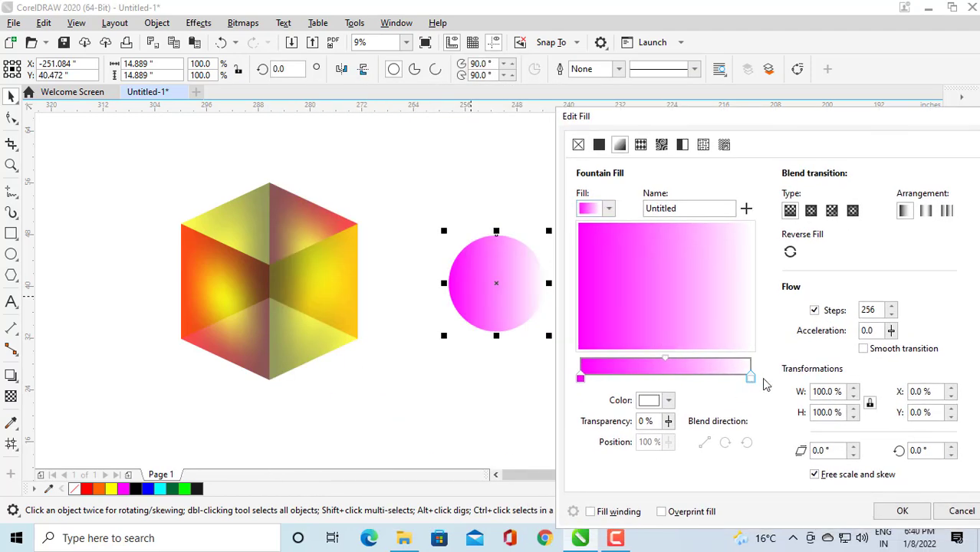
click(810, 211)
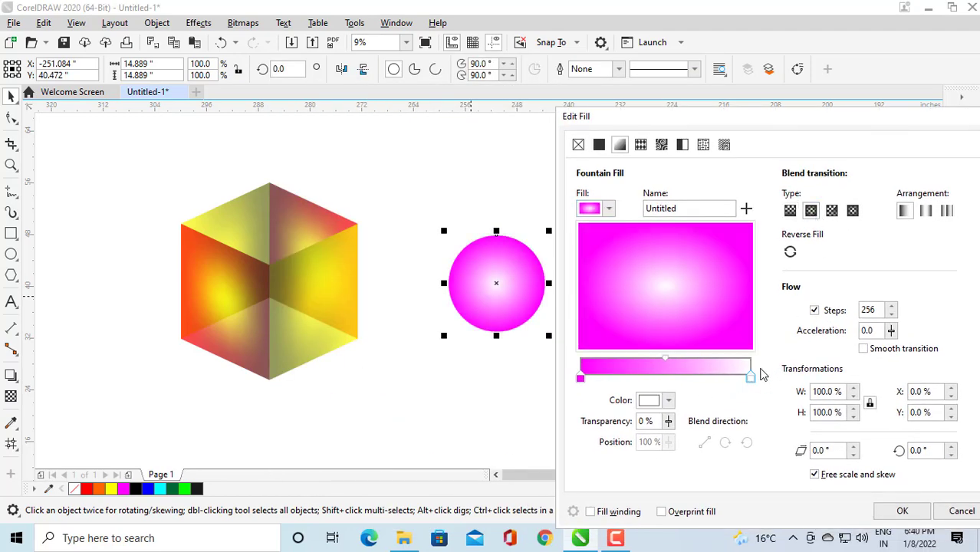
Set the gradient's end node colour to light pink from the RGB palette.
click(650, 400)
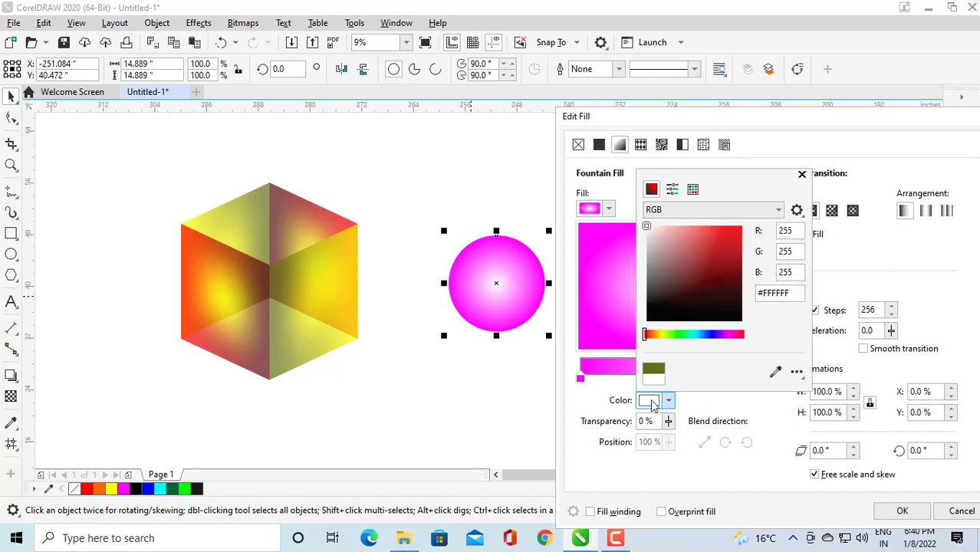
click(692, 189)
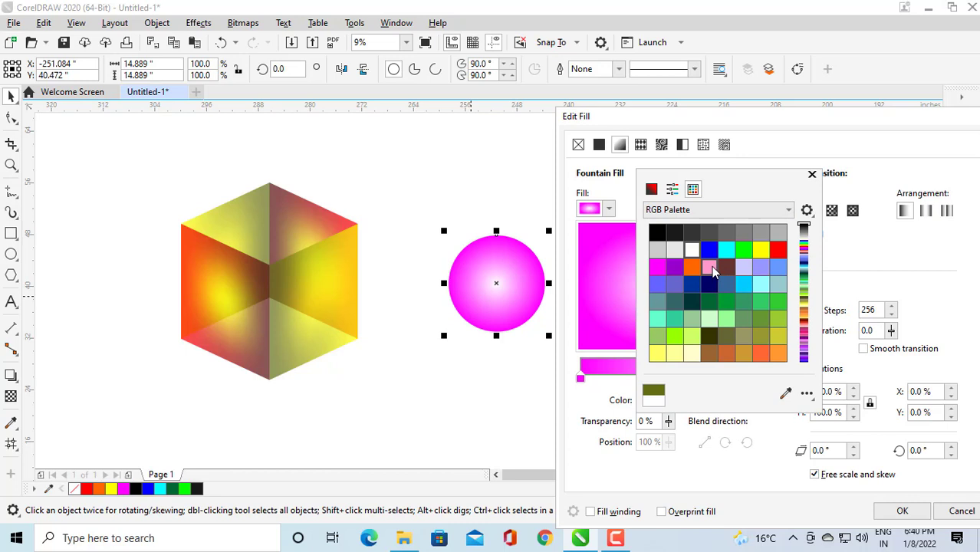
click(711, 268)
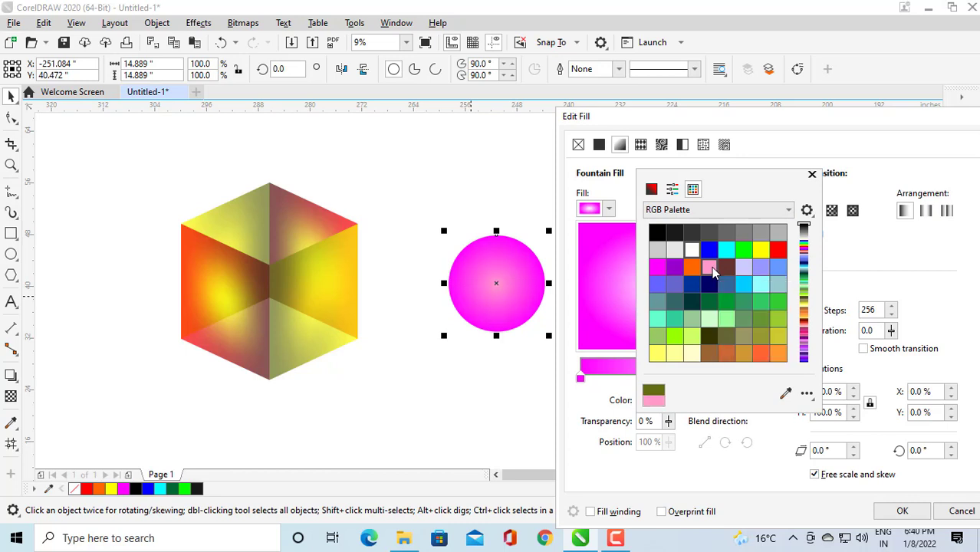
click(811, 176)
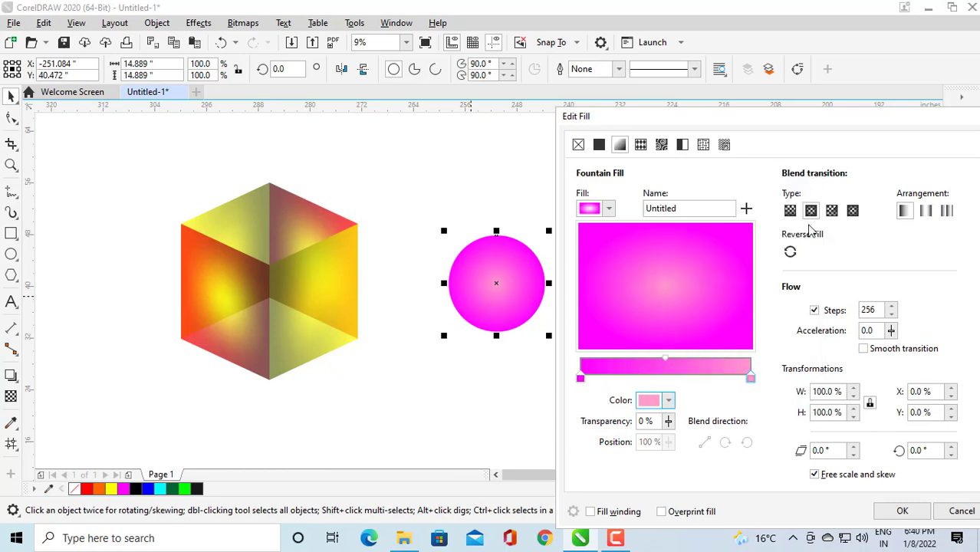
Enable smooth transition, offset the gradient centre to about -17% X and 22% Y, and apply the fill.
click(863, 351)
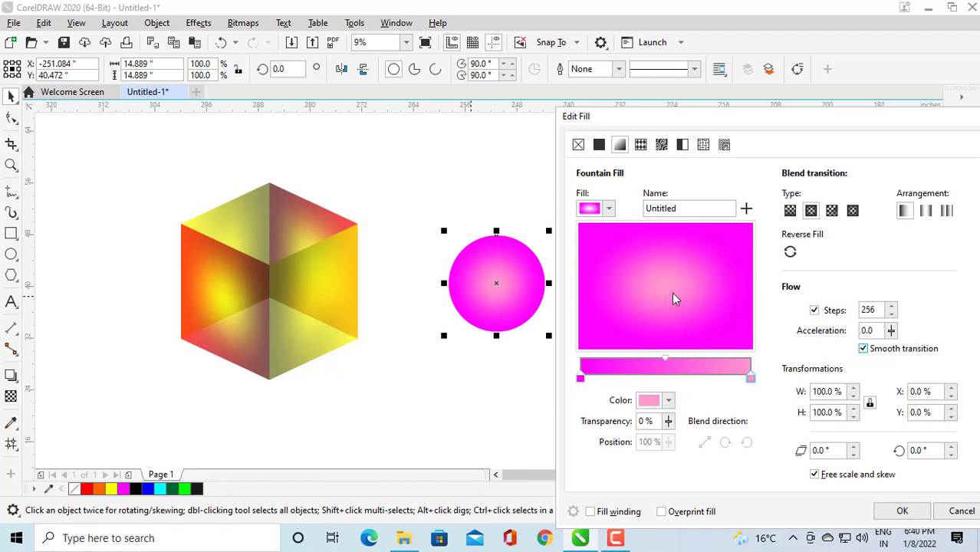
drag(673, 297, 648, 258)
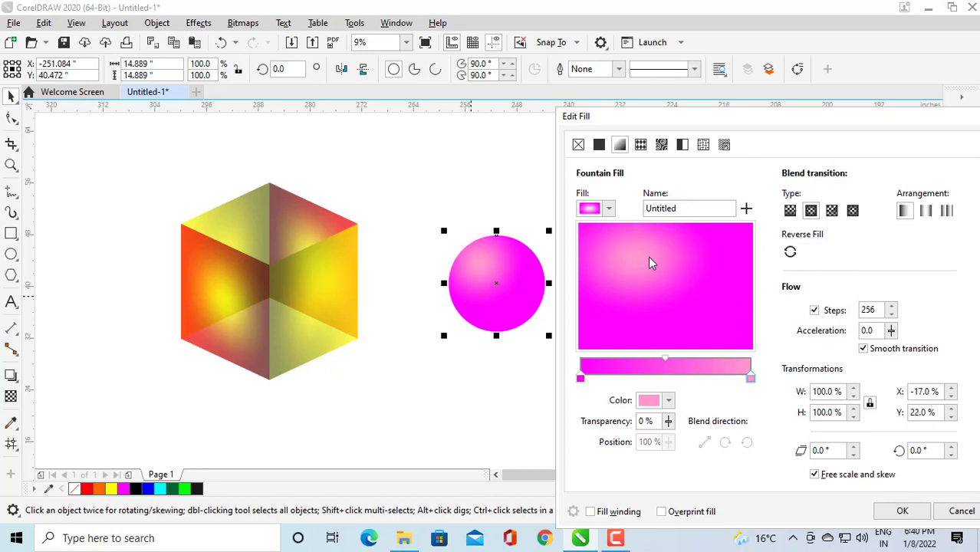
click(901, 510)
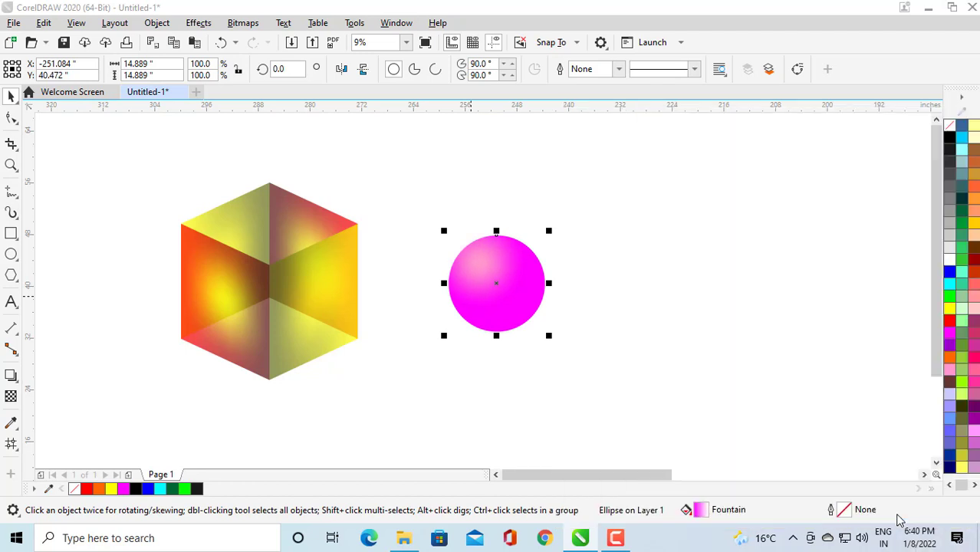
Draw a circle about 11.8 inches across to the right of the gradient circle and fill it black.
click(475, 379)
click(11, 255)
key(super+space)
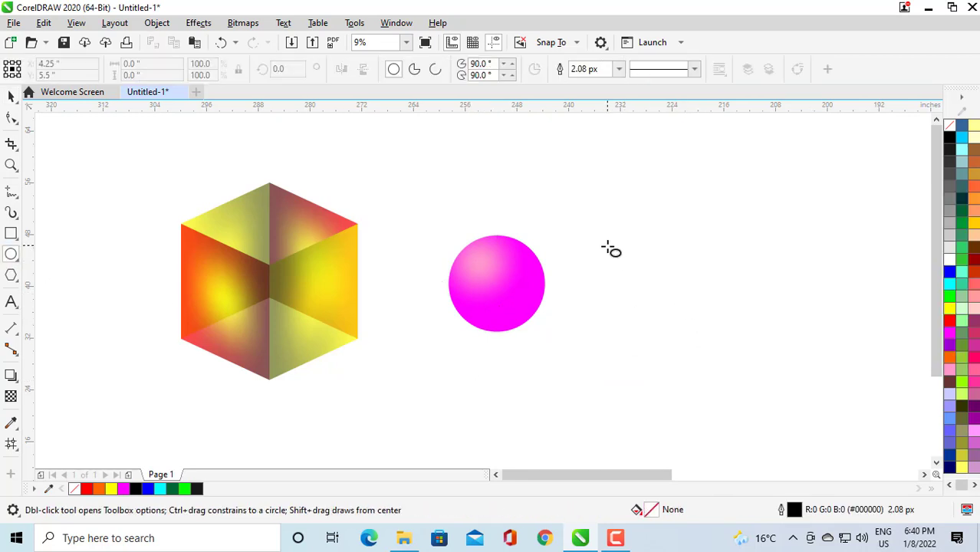
drag(629, 246, 665, 289)
click(12, 96)
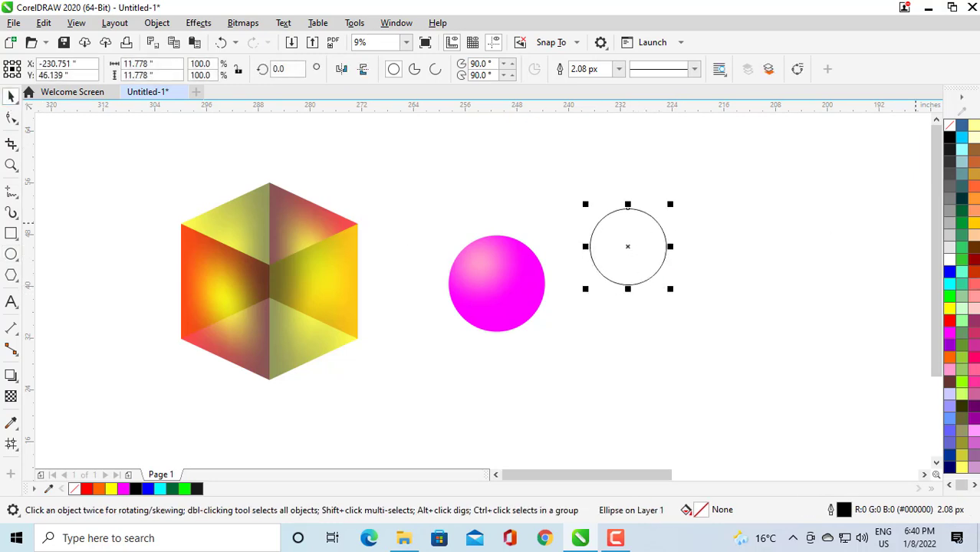
drag(949, 136, 671, 262)
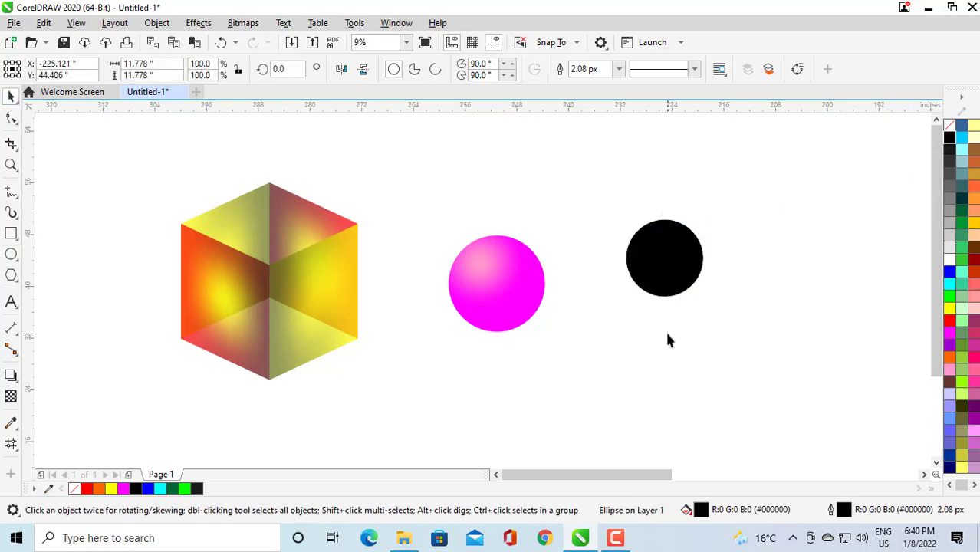
Add a drop shadow to the black circle, offset down and to the right.
click(10, 377)
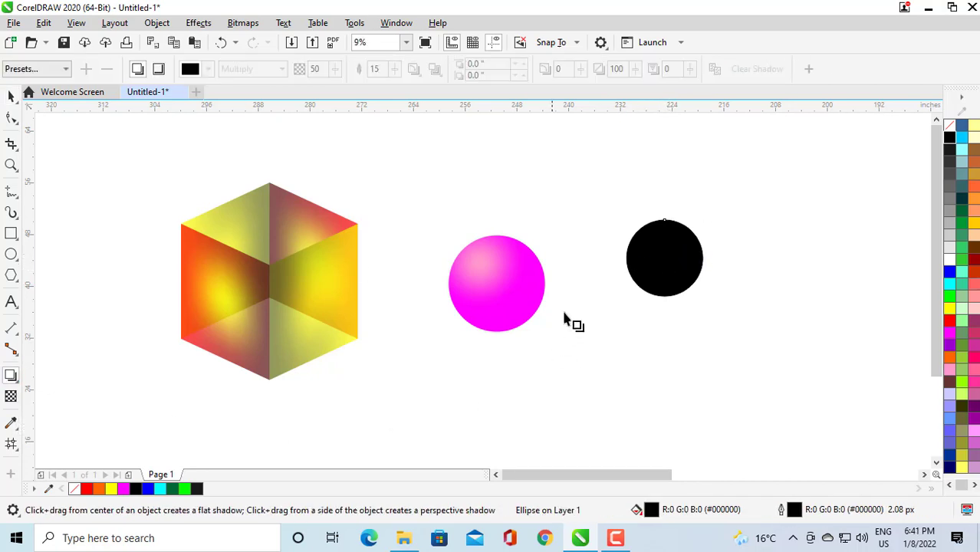
drag(702, 259, 708, 297)
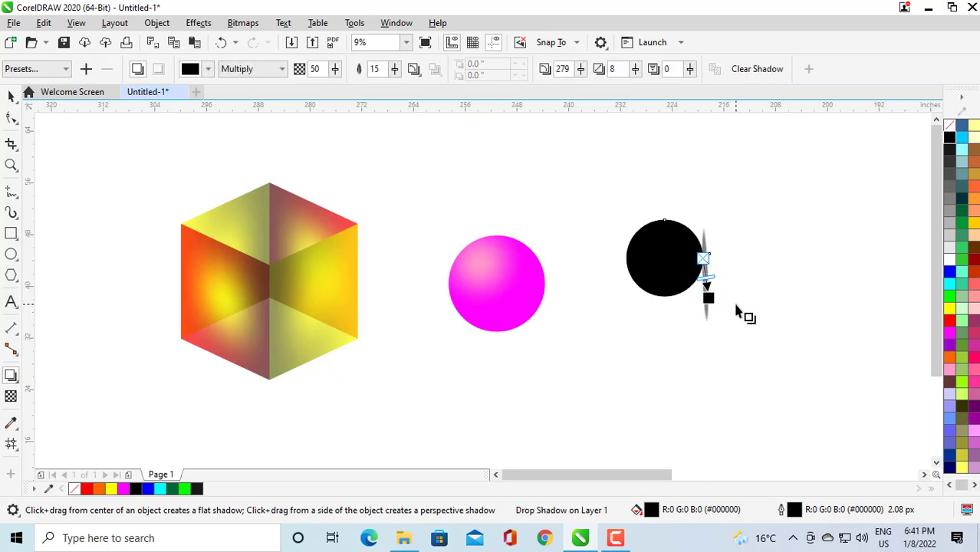
key(ctrl+z)
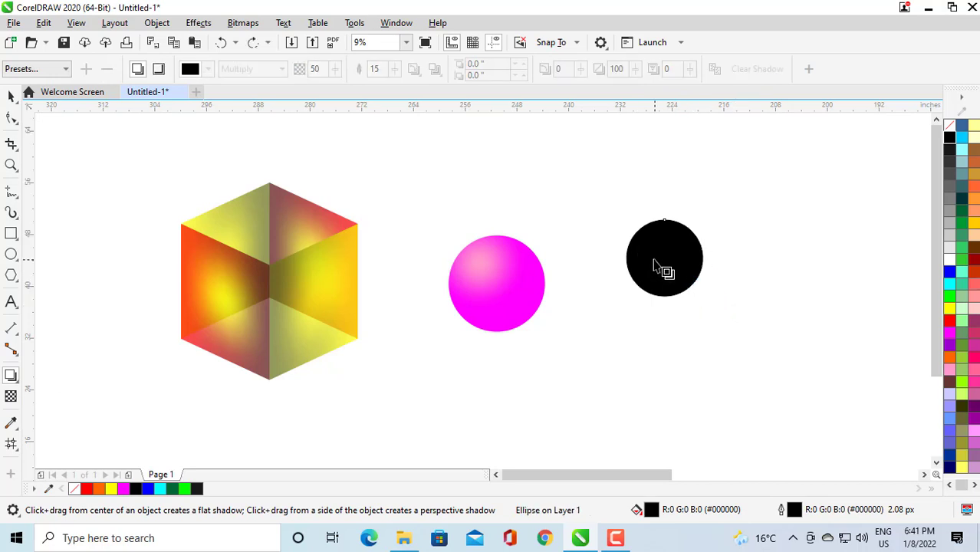
drag(664, 261, 711, 293)
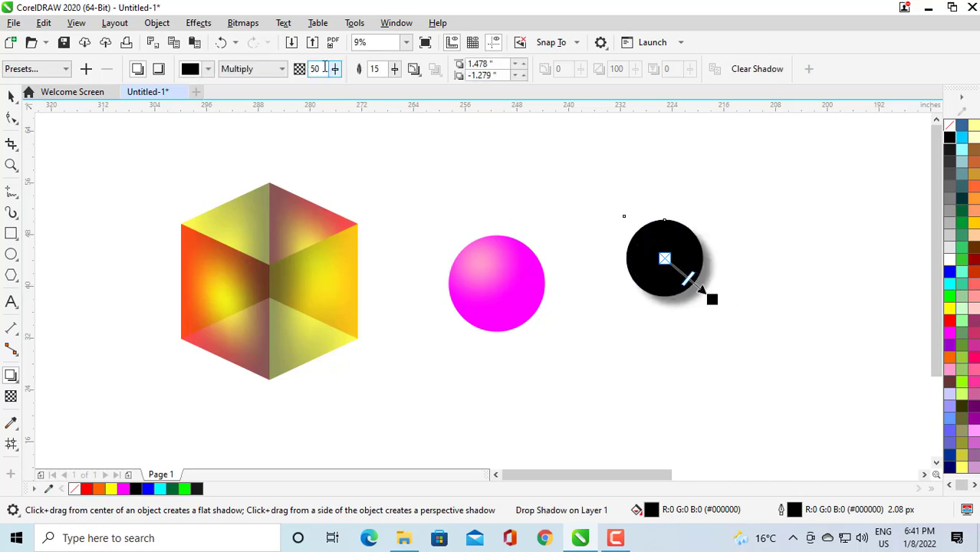
Set the shadow opacity to 30.
drag(336, 72, 317, 91)
click(334, 72)
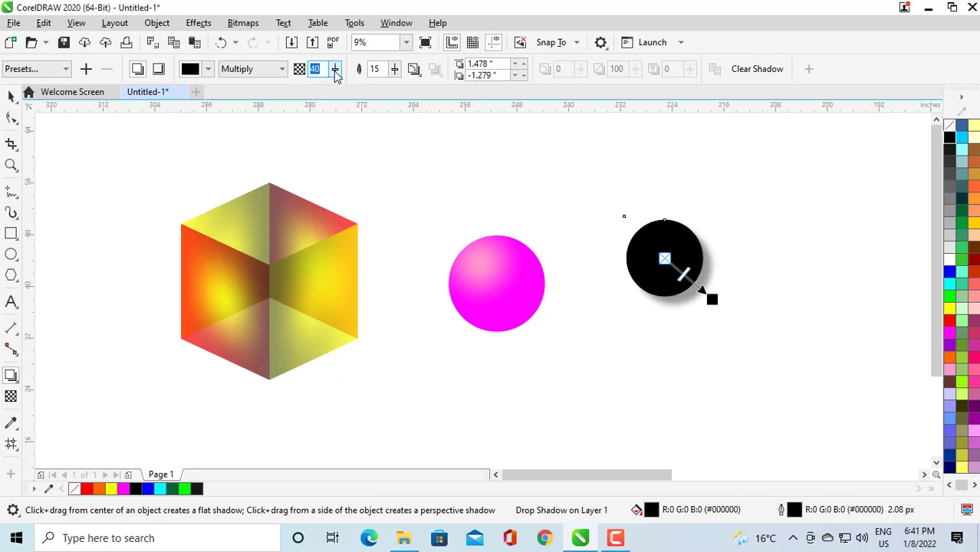
click(313, 68)
text(30)
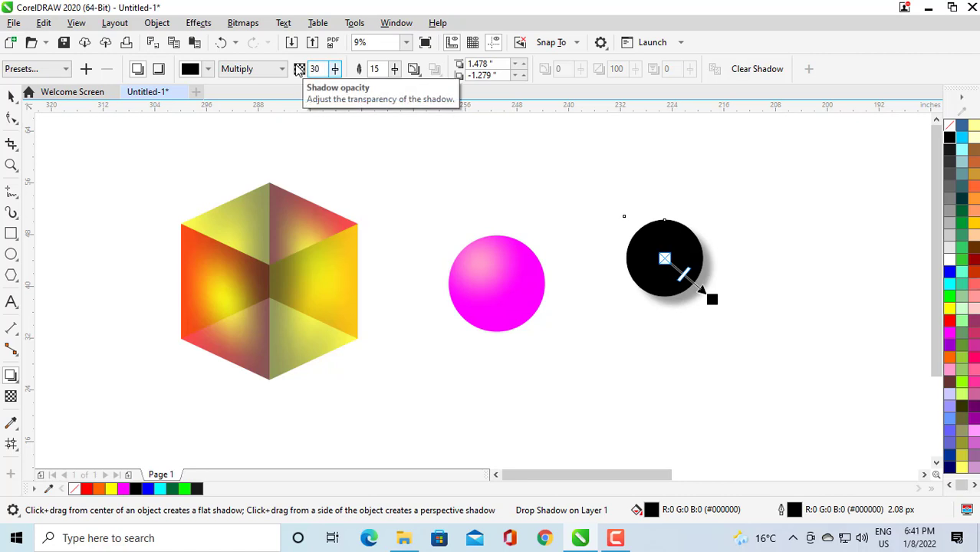
key(Return)
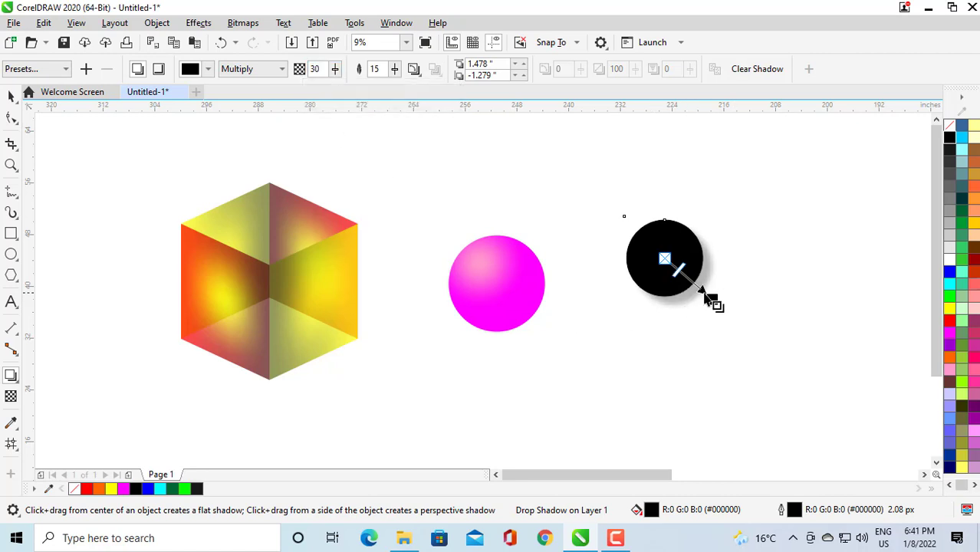
Break the shadow apart from the black circle and delete the black circle, keeping the shadow.
click(10, 97)
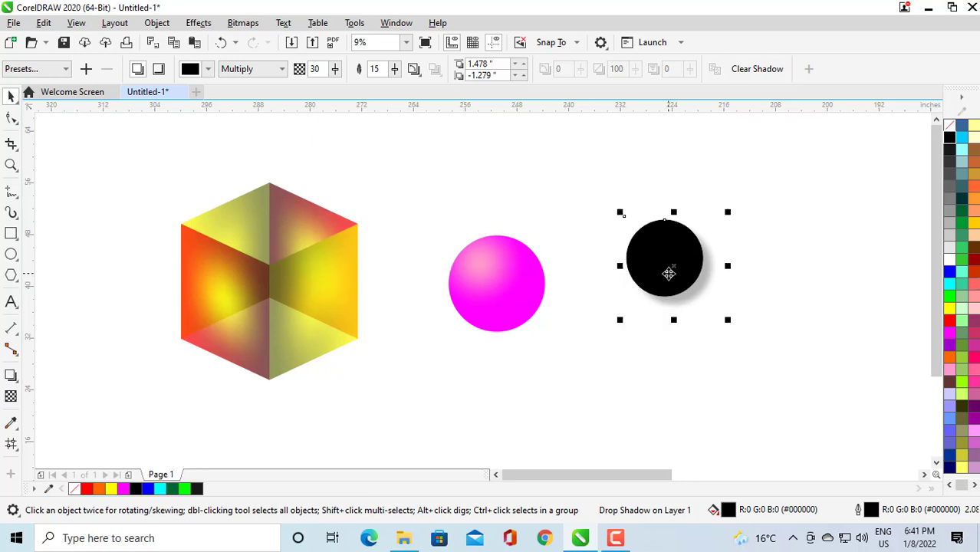
key(ctrl+k)
click(715, 324)
click(675, 261)
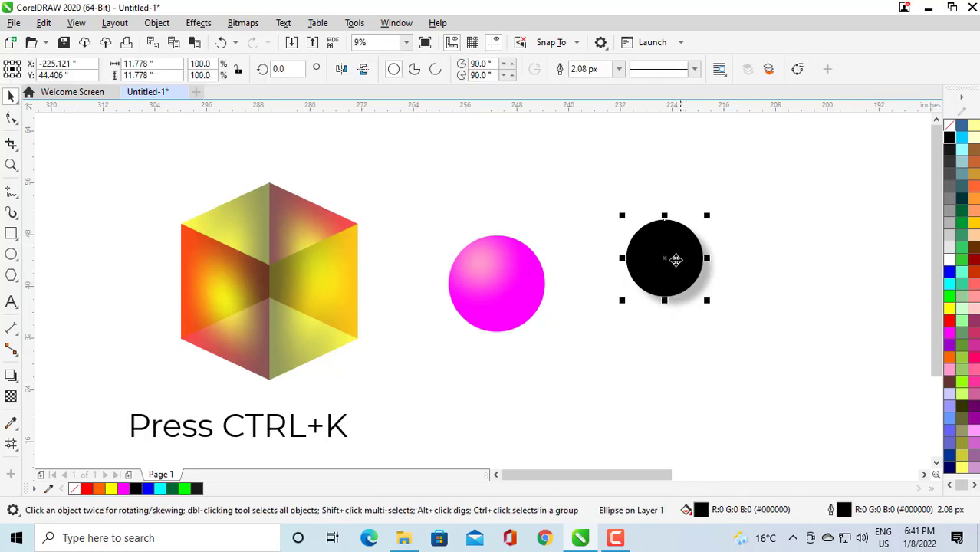
drag(676, 261, 624, 214)
click(690, 262)
click(604, 193)
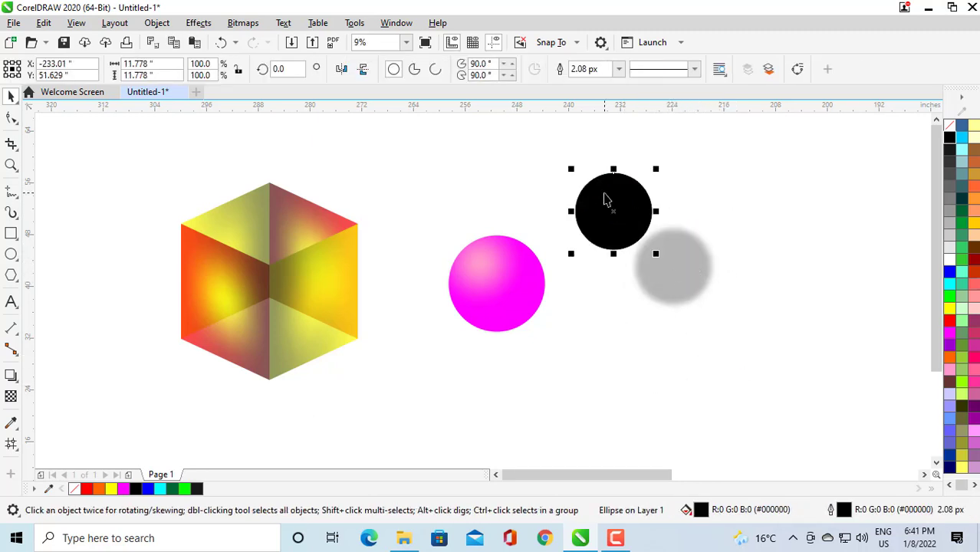
key(Delete)
click(677, 275)
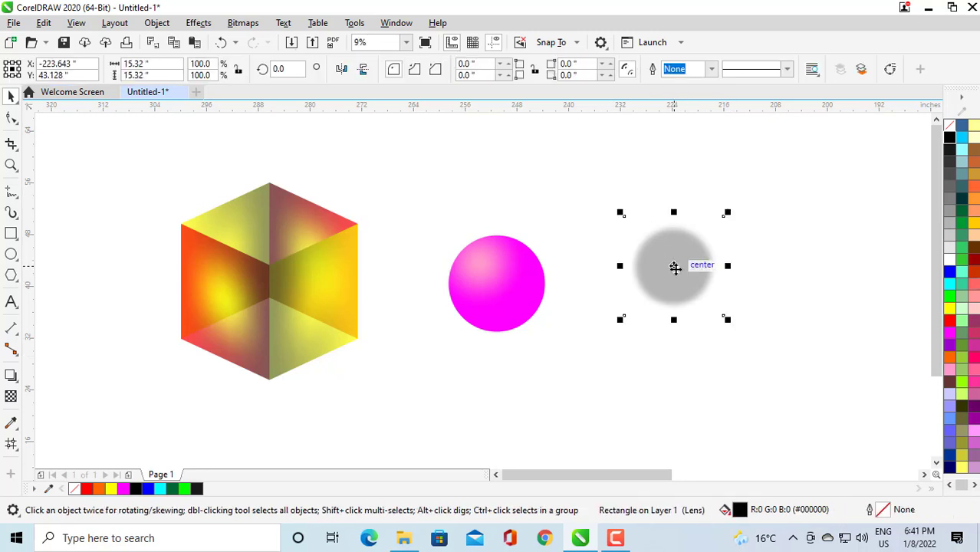
Move the shadow beneath the gradient circle and flatten it to about 21.2 by 7.7 inches.
drag(678, 268, 492, 334)
drag(493, 284, 491, 327)
drag(545, 355, 579, 355)
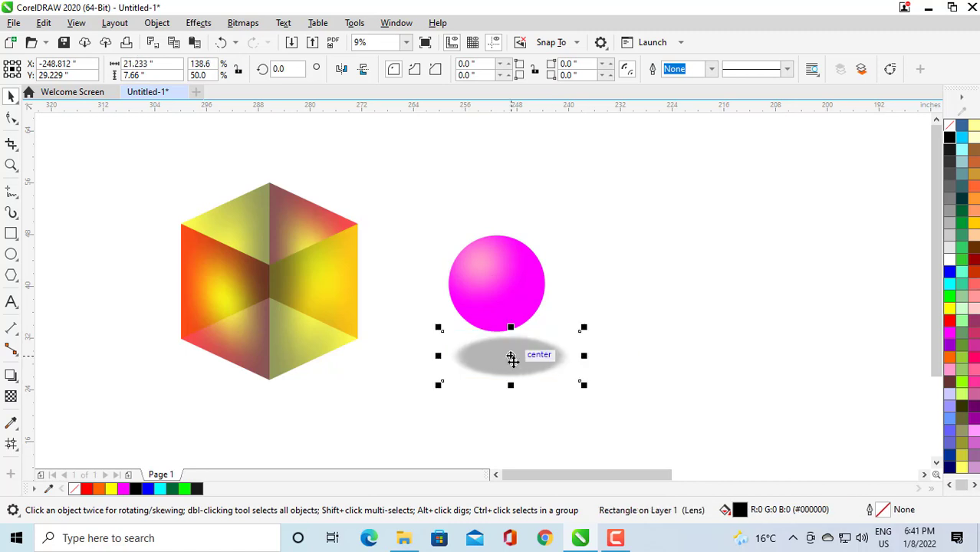
drag(510, 356, 499, 336)
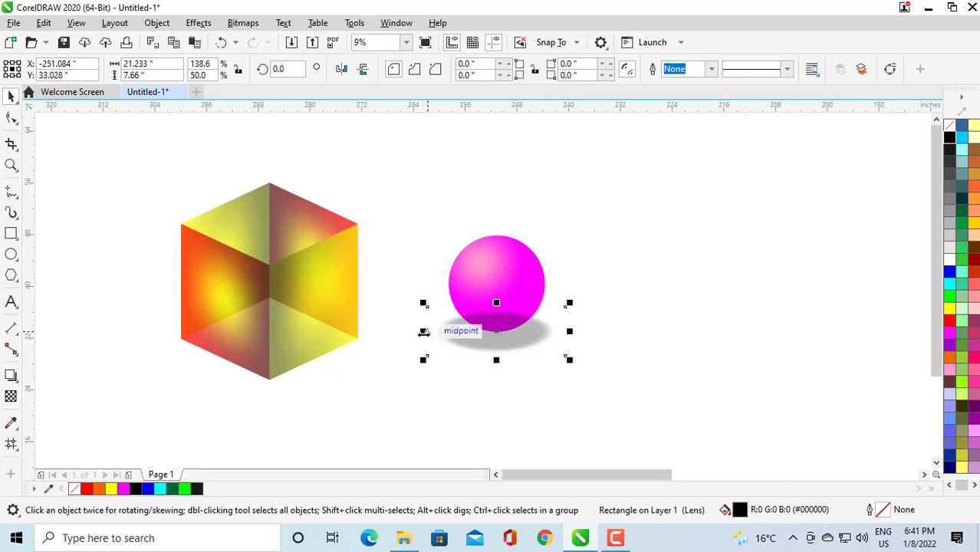
Send the shadow behind the circle and stretch it to about 24.1 by 6.2 inches.
key(ctrl+Page_Down)
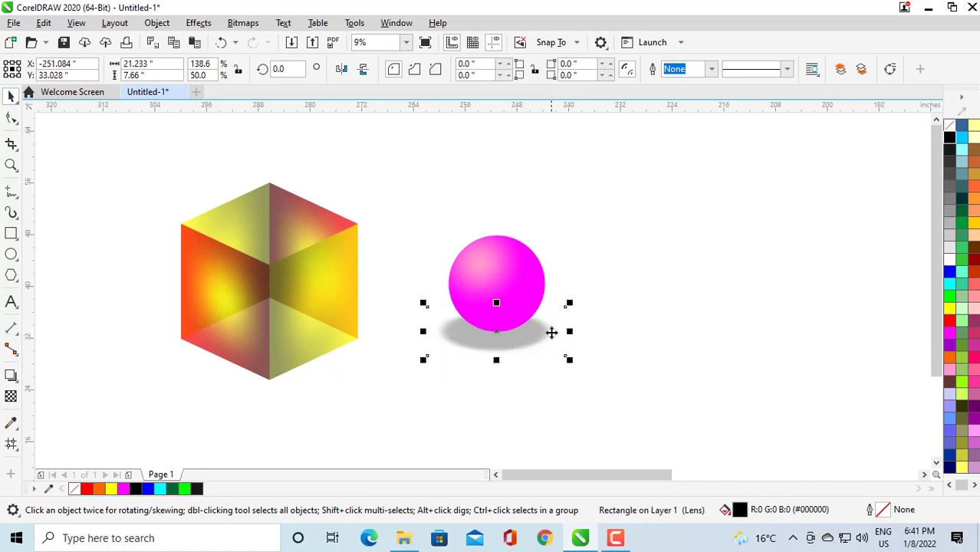
mouse_move(568, 331)
mouse_down()
mouse_move(590, 331)
mouse_move(580, 332)
mouse_up()
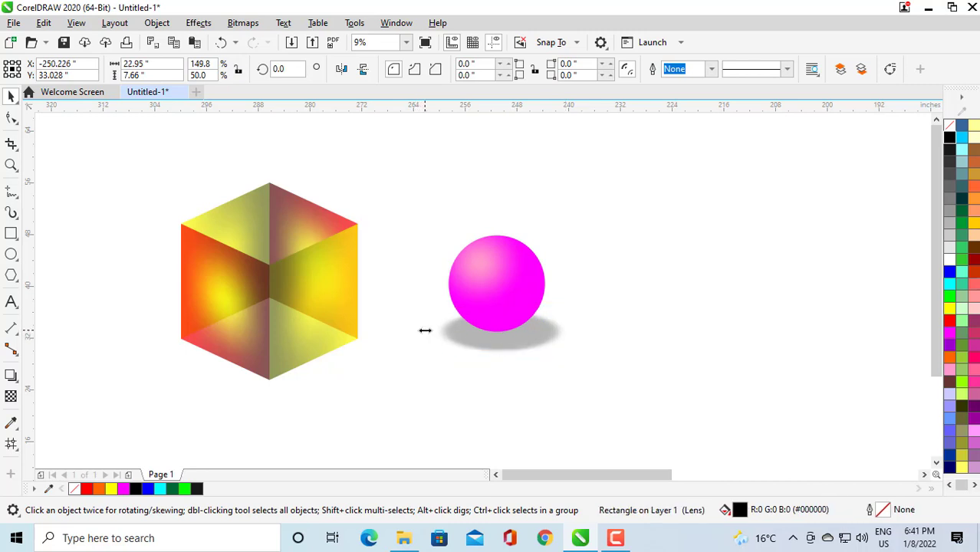
drag(425, 330, 418, 330)
drag(497, 358, 498, 349)
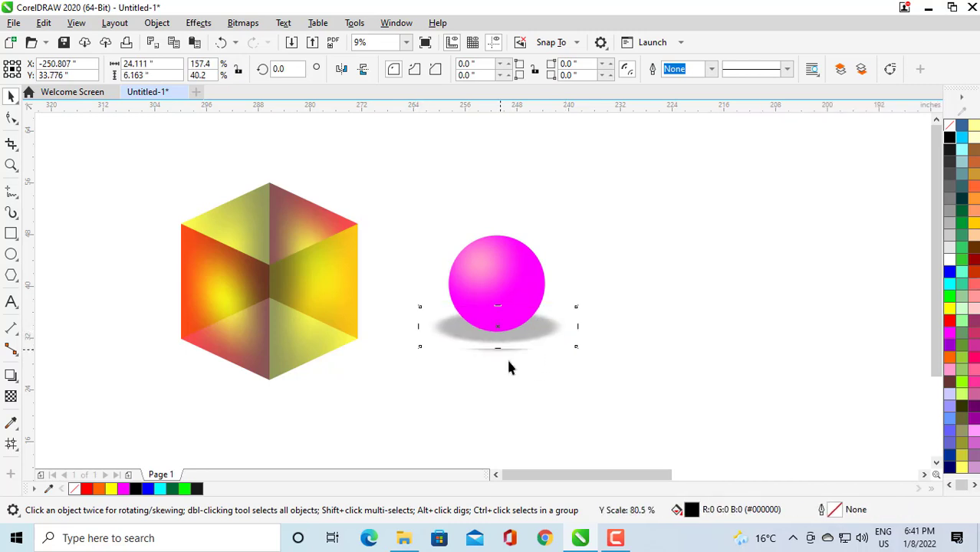
click(509, 368)
Move the circle with its shadow into the centre of the cube and send them back two levels.
drag(393, 216, 616, 369)
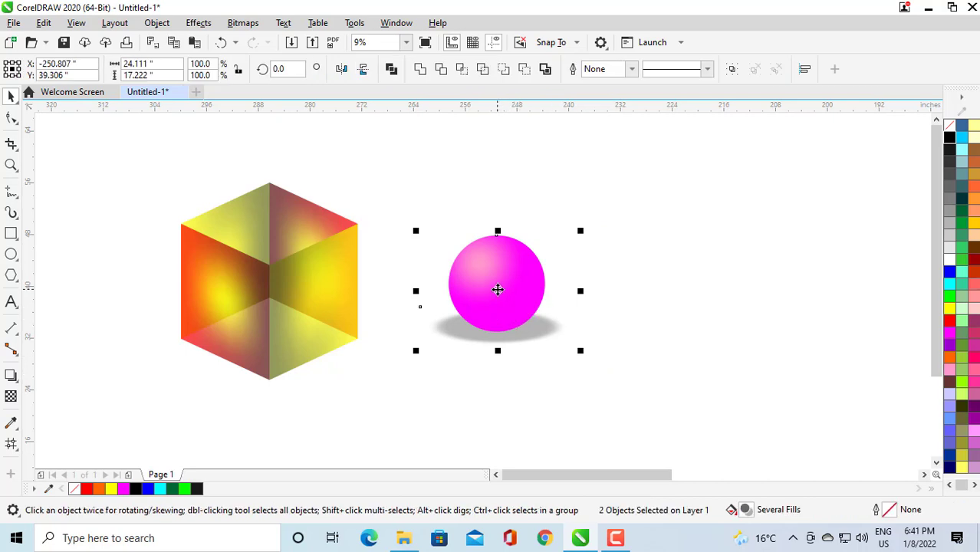
drag(498, 289, 273, 297)
key(ctrl+Page_Down)
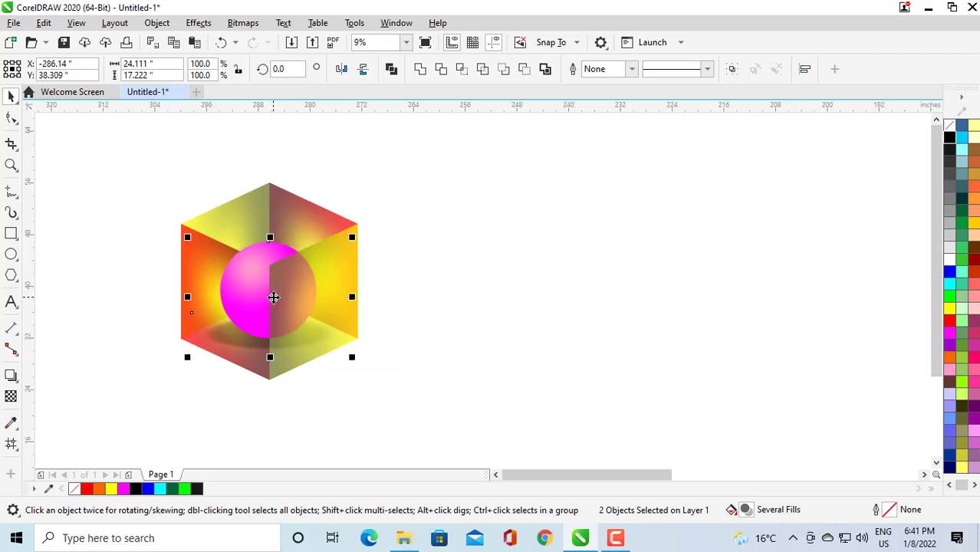
key(ctrl+Page_Down)
Select the whole cube with the sphere, enlarge it to about 36.2 by 40.4 inches, and reposition it.
scroll(306, 290, down, 2)
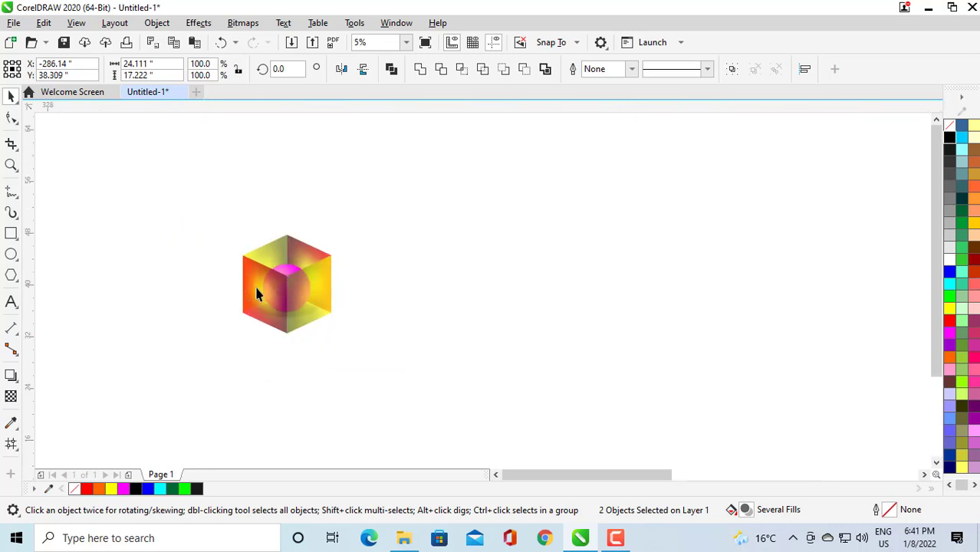
scroll(256, 291, up, 2)
click(178, 207)
drag(177, 207, 504, 406)
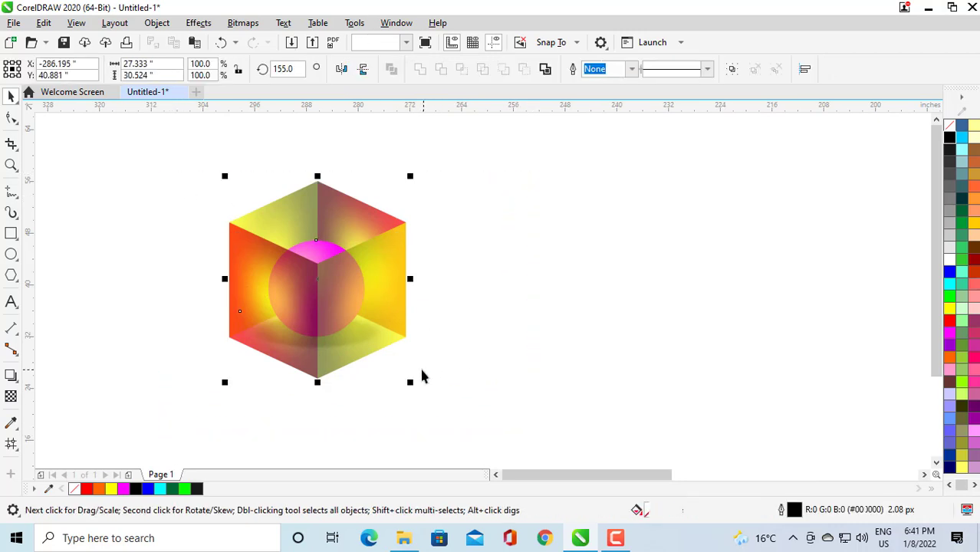
drag(409, 384, 474, 429)
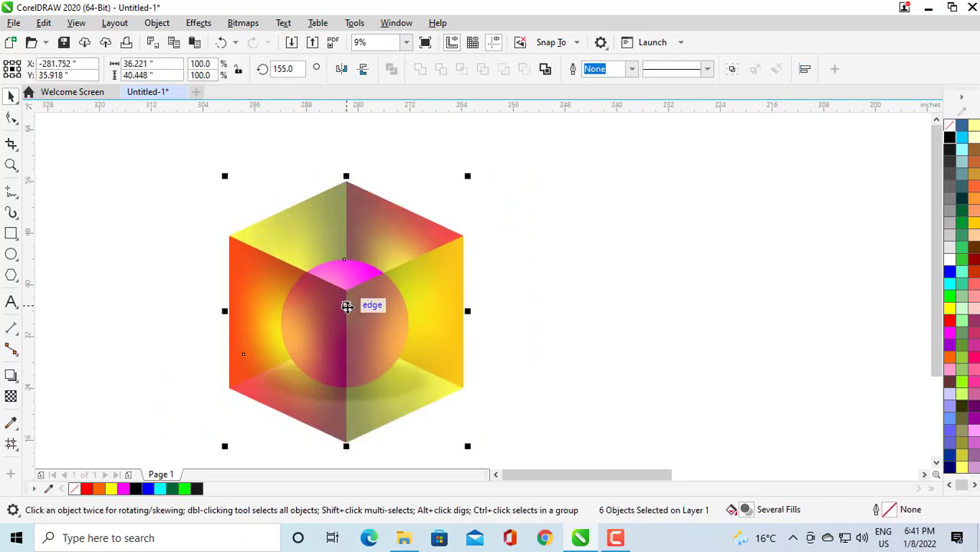
drag(349, 304, 387, 287)
click(527, 318)
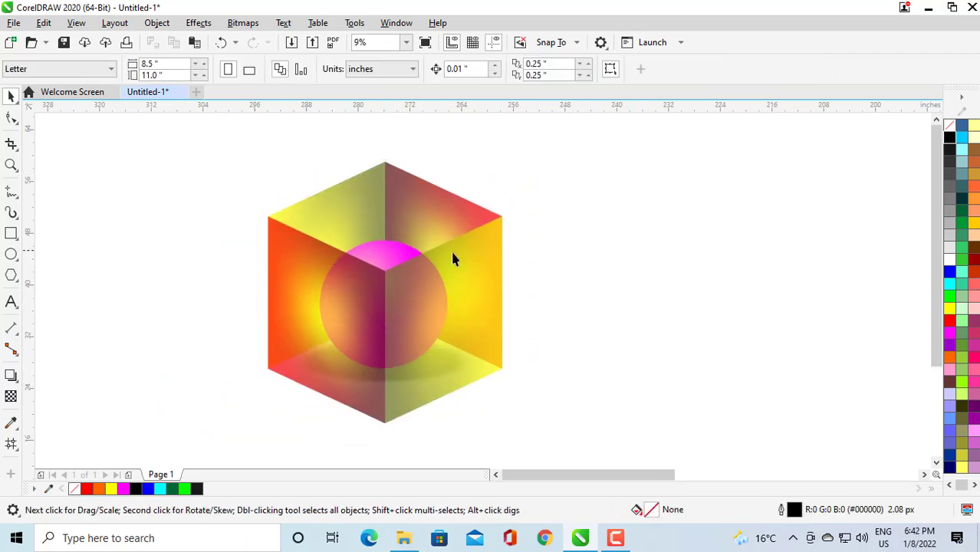